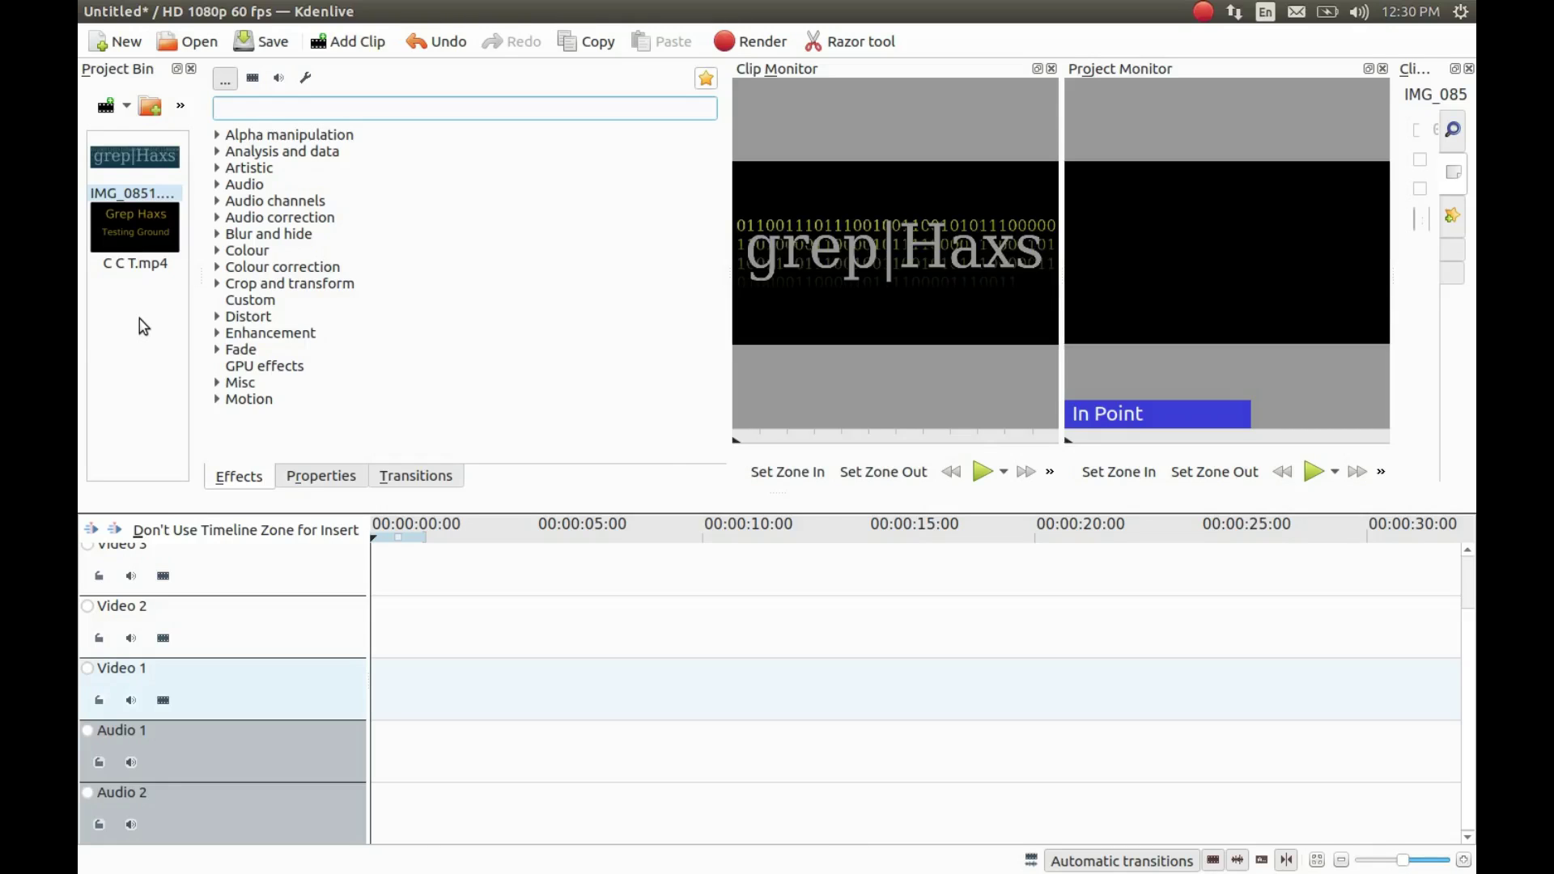
# Start a new title clip, inspect its animation settings, then discard it.
pyautogui.click(128, 109)
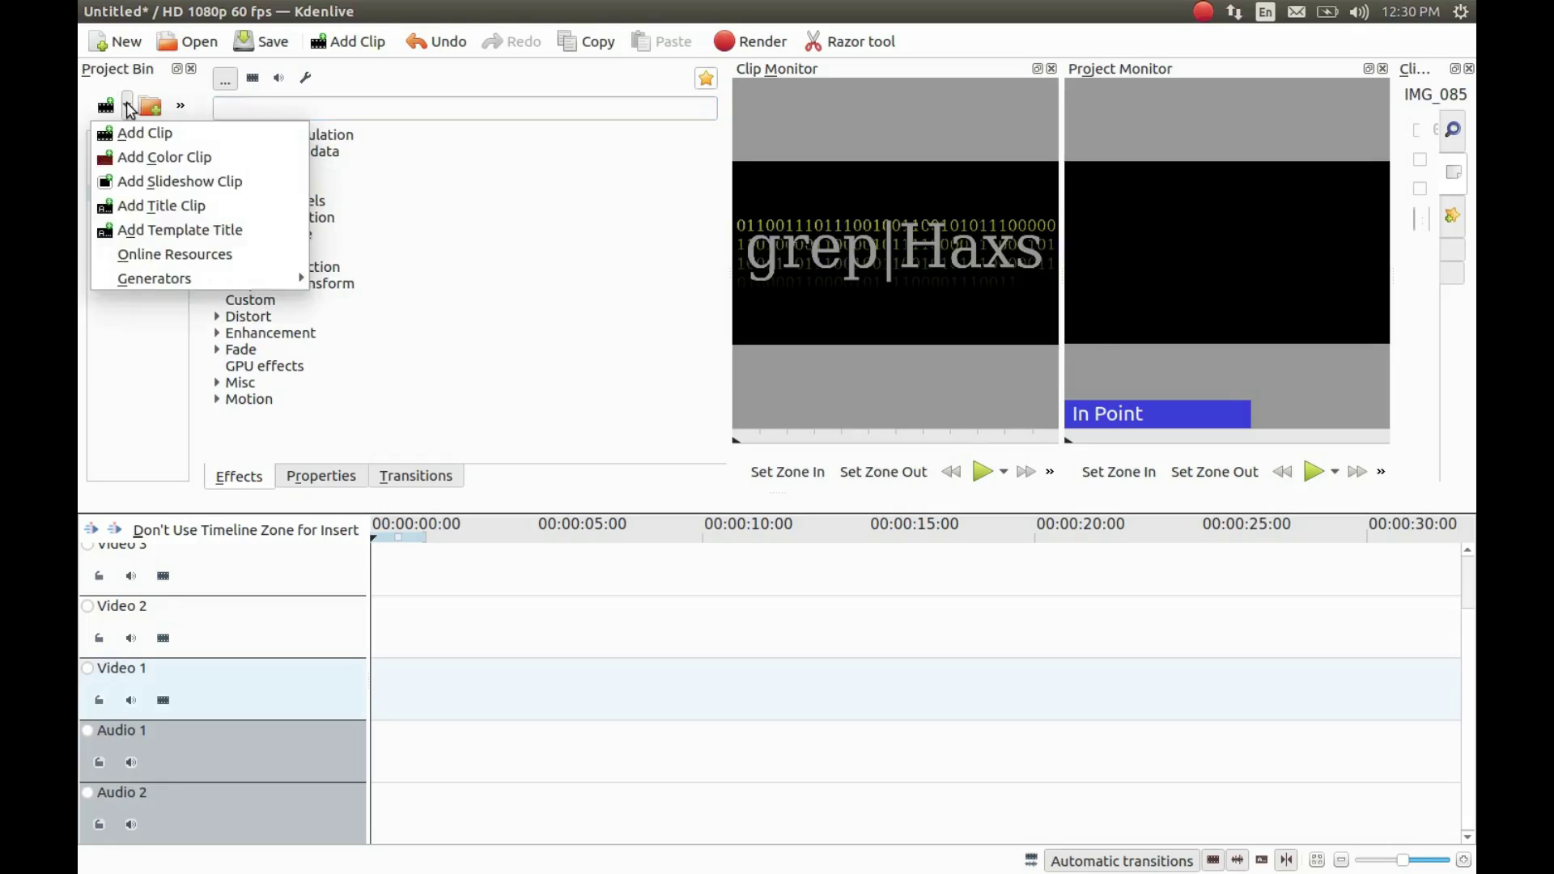
pyautogui.click(163, 207)
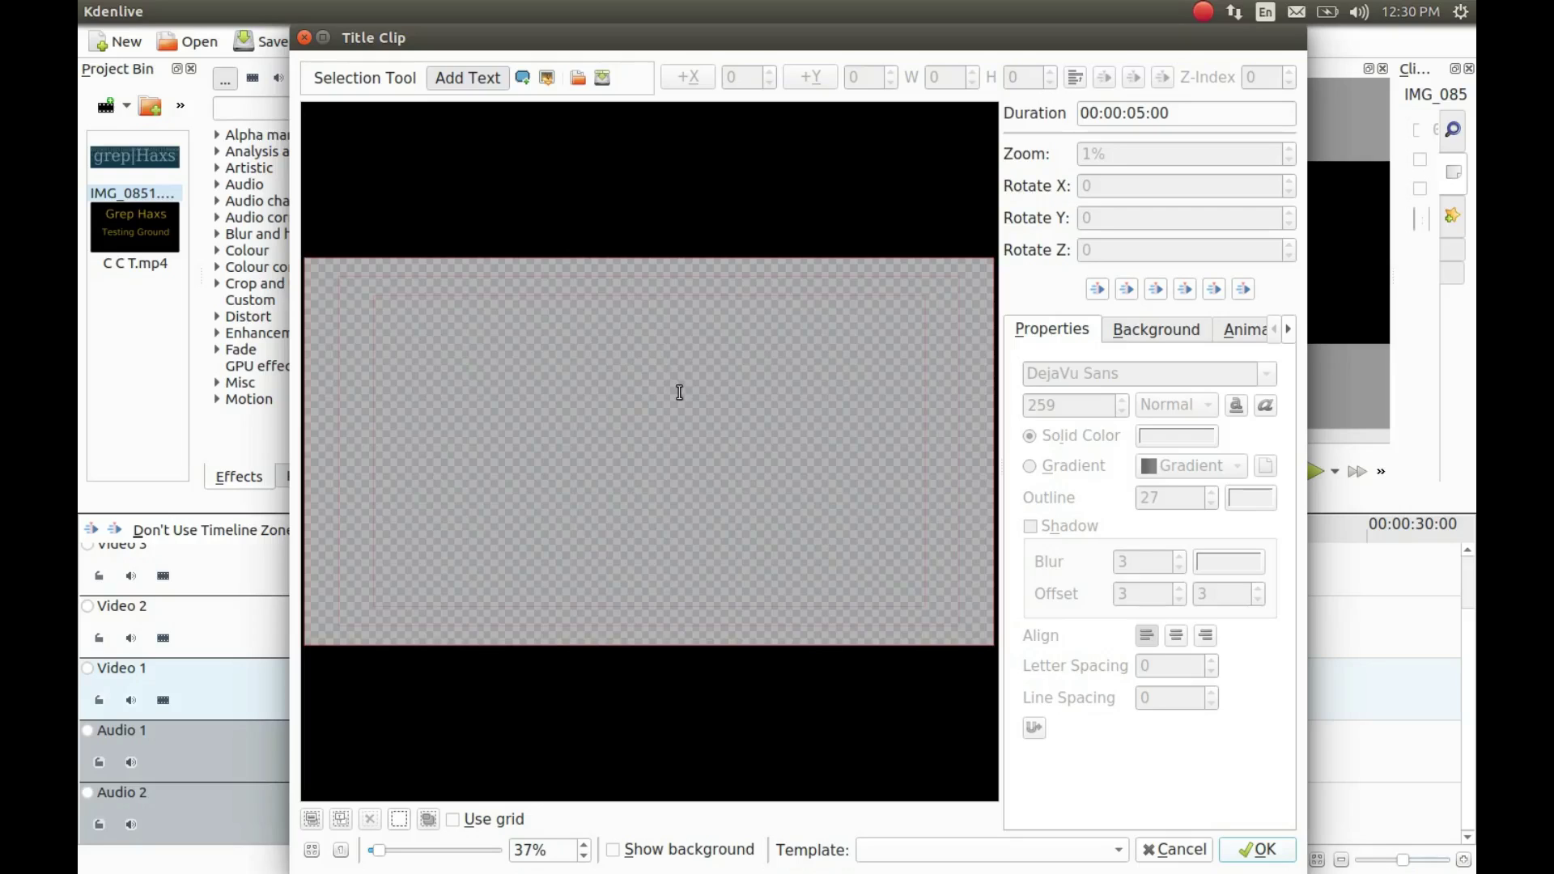
pyautogui.click(1251, 344)
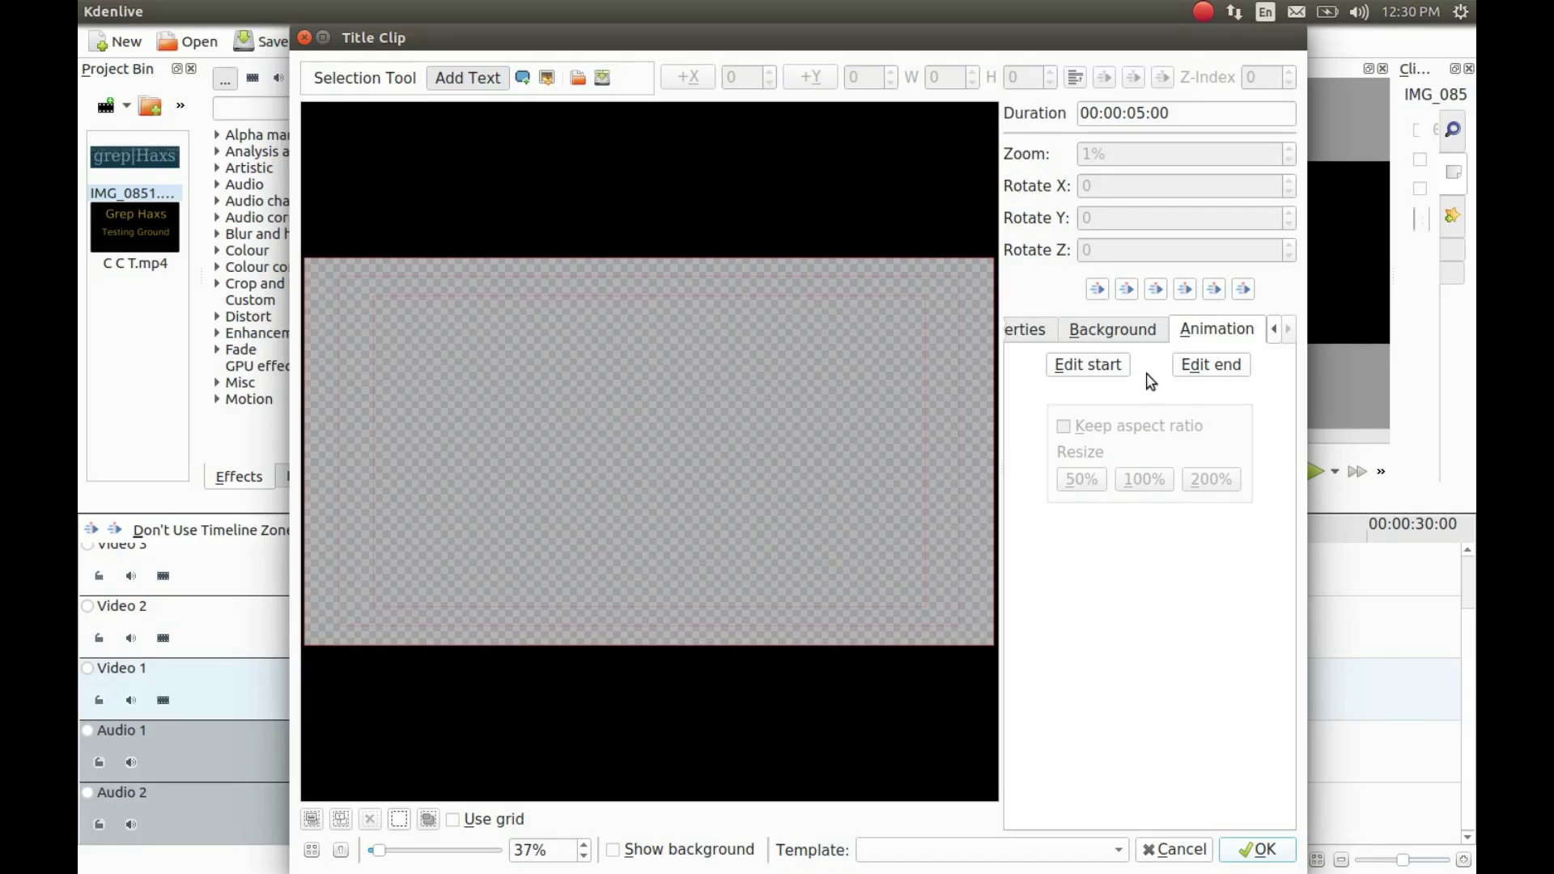
pyautogui.click(304, 41)
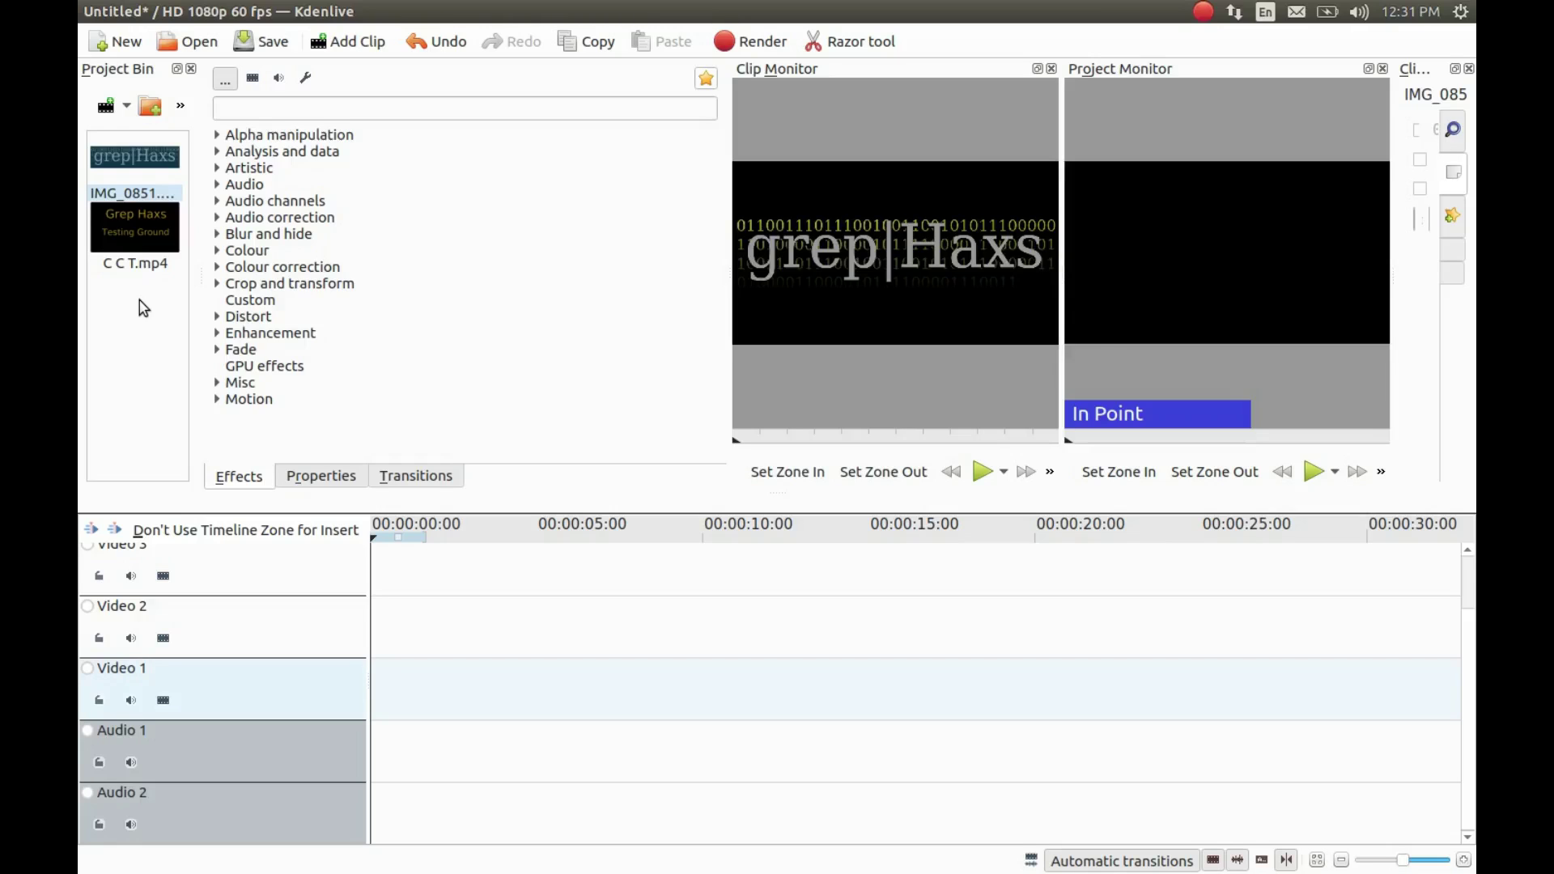
# Place IMG_0851.JPG at 00:00 on the Video 2 track and select it.
pyautogui.moveTo(135, 193); pyautogui.dragTo(474, 592)
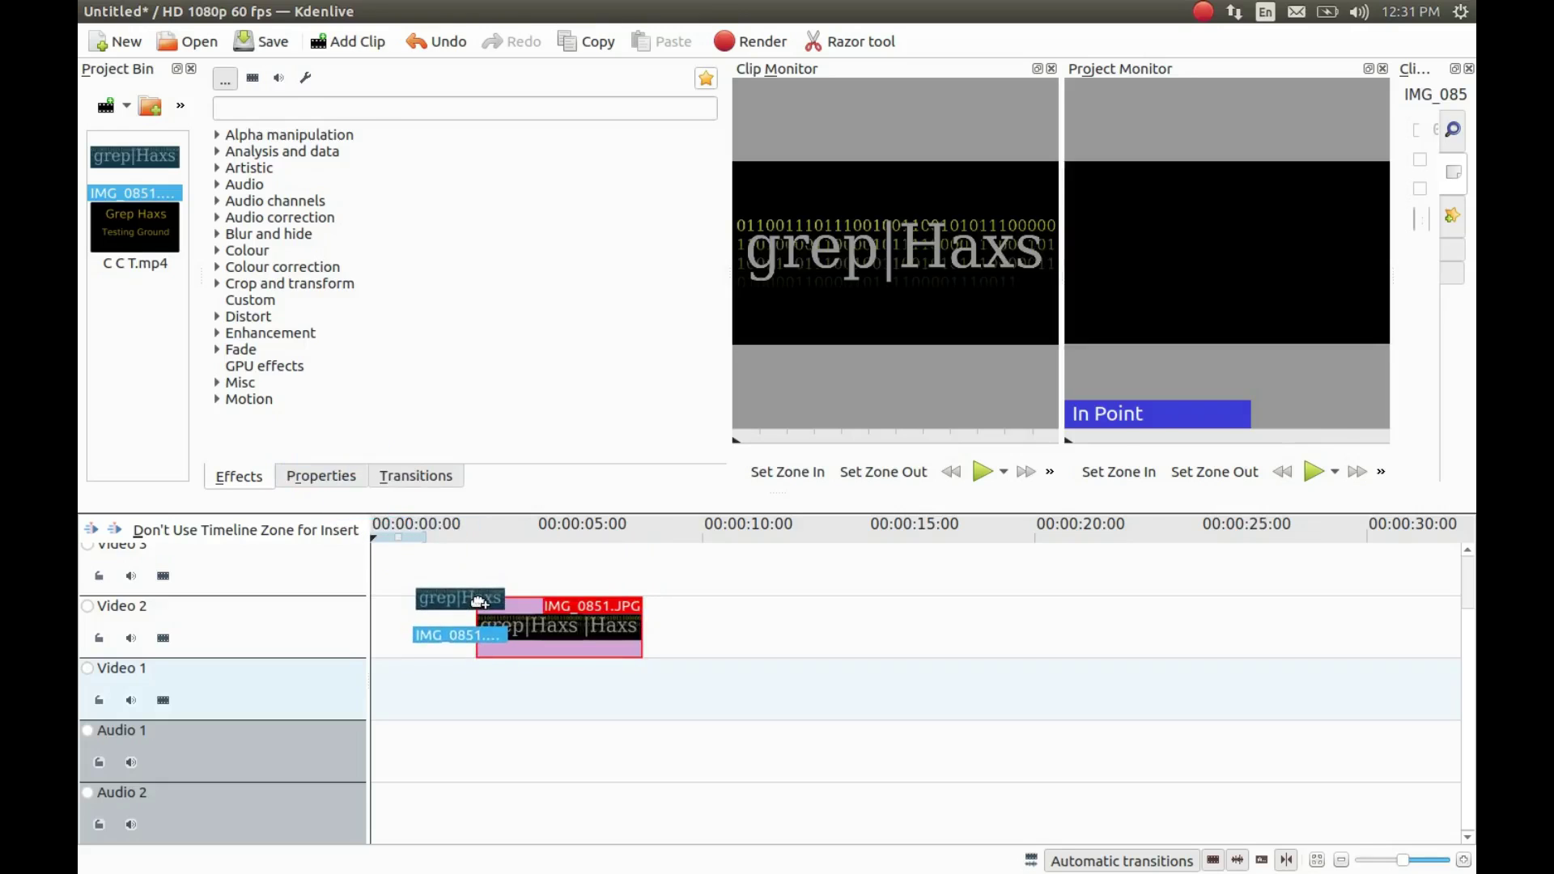
pyautogui.moveTo(475, 590)
pyautogui.mouseDown()
pyautogui.moveTo(531, 614)
pyautogui.moveTo(408, 607)
pyautogui.mouseUp()
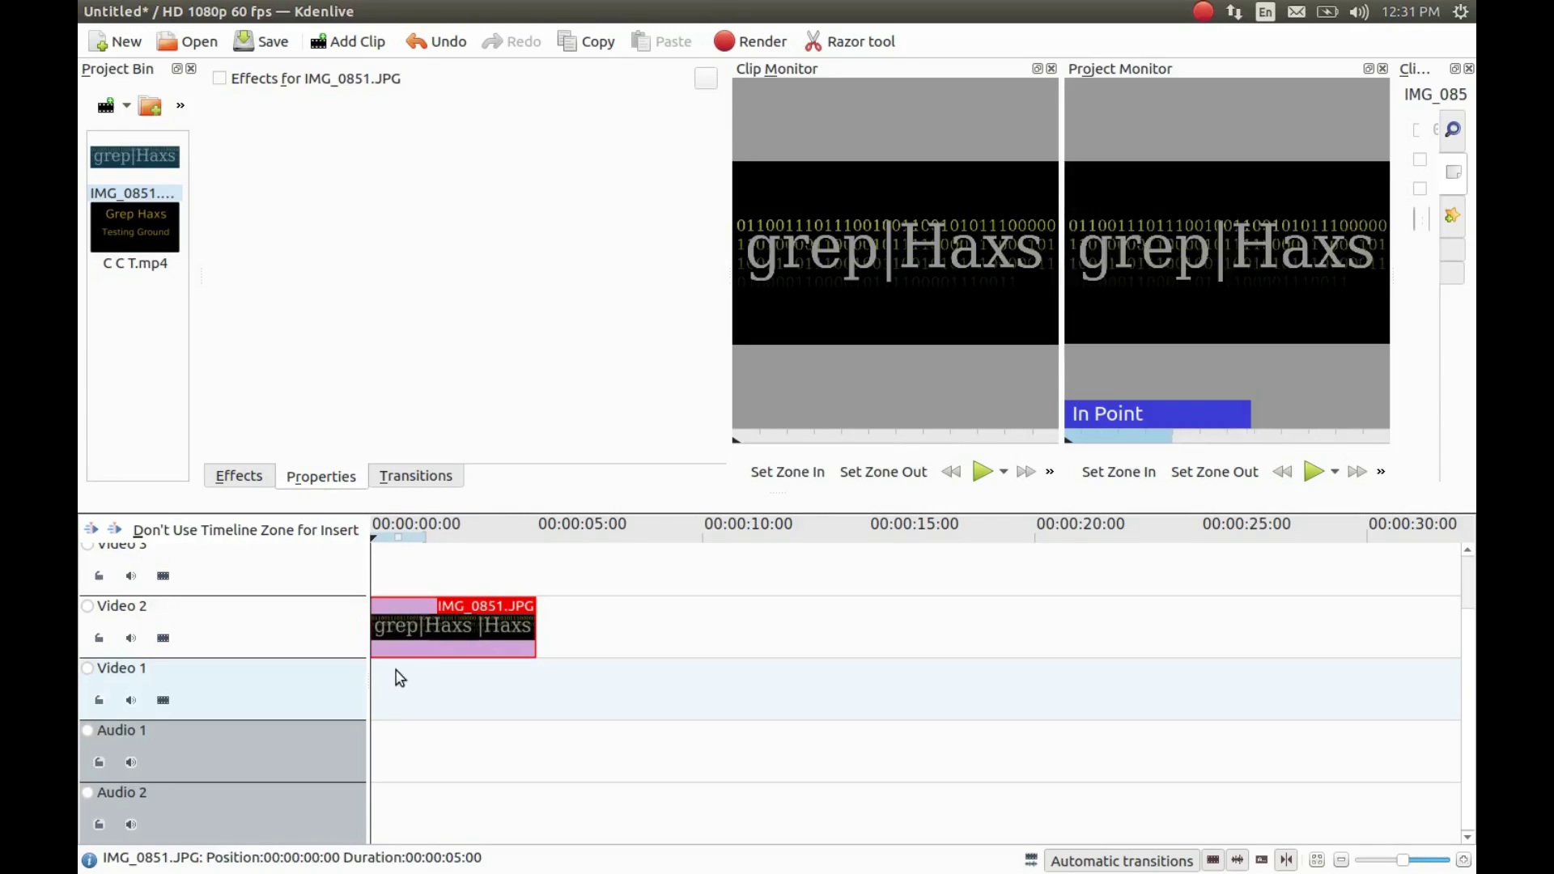
pyautogui.click(394, 677)
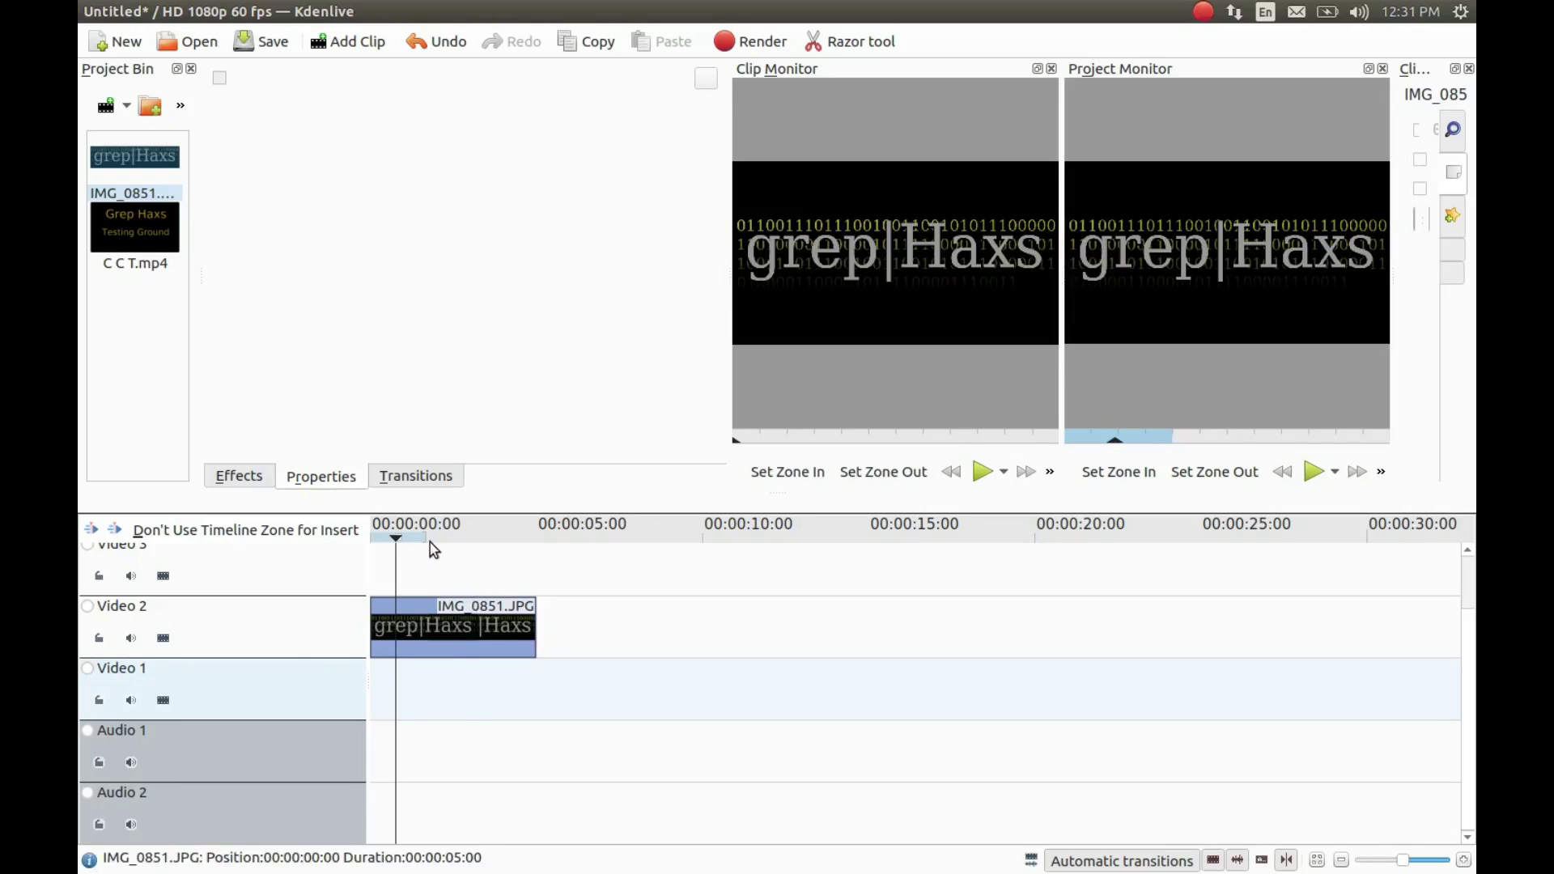
pyautogui.click(245, 480)
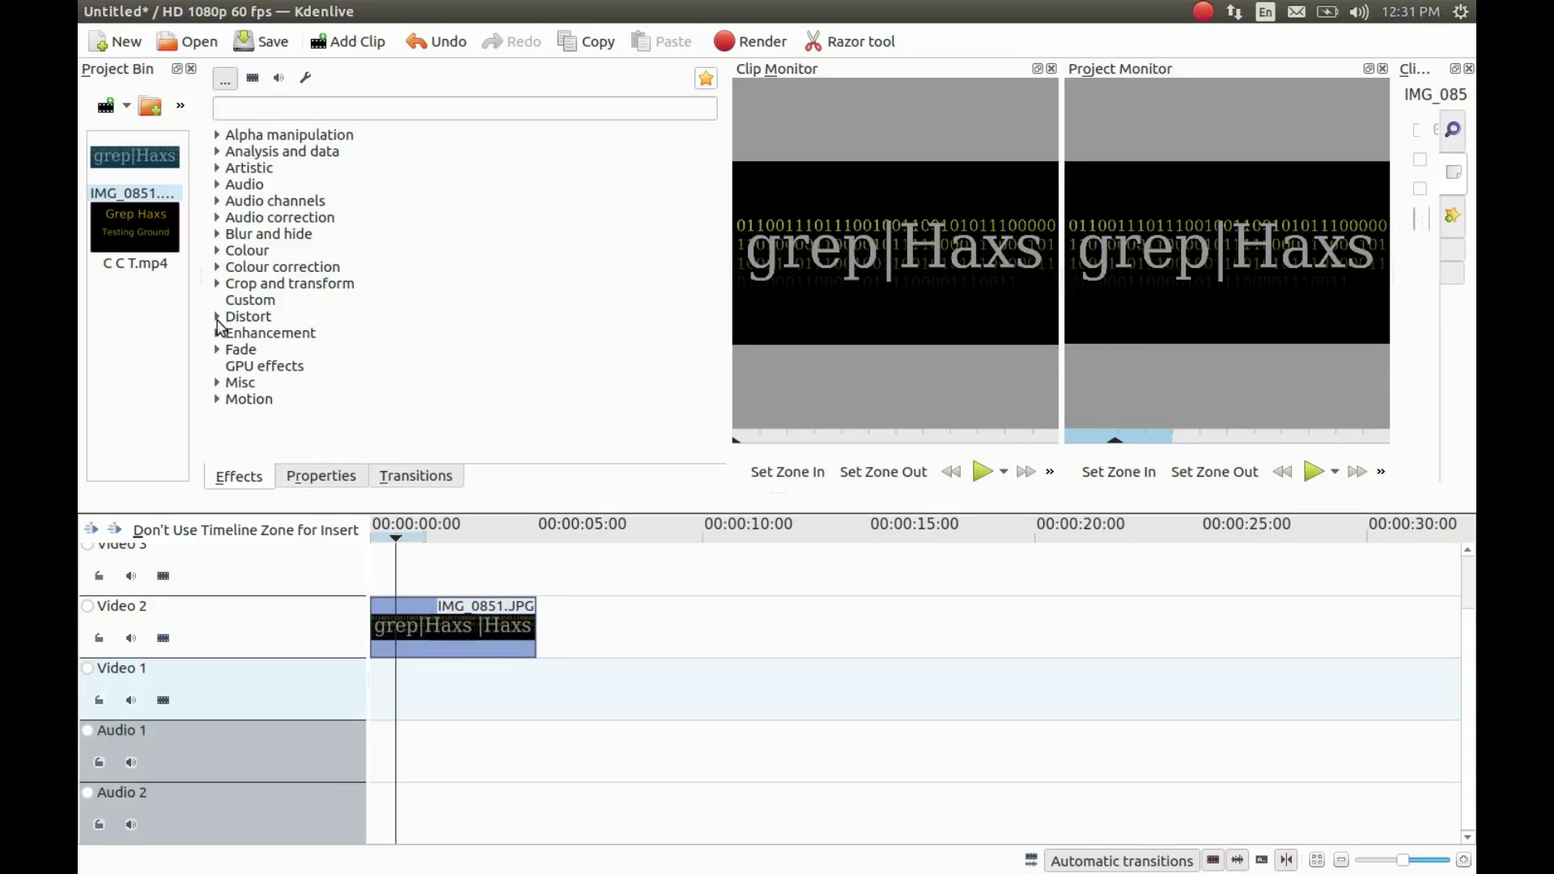
# Drag Wave from the Distort category onto IMG_0851.JPG and play back the ripple.
pyautogui.click(217, 319)
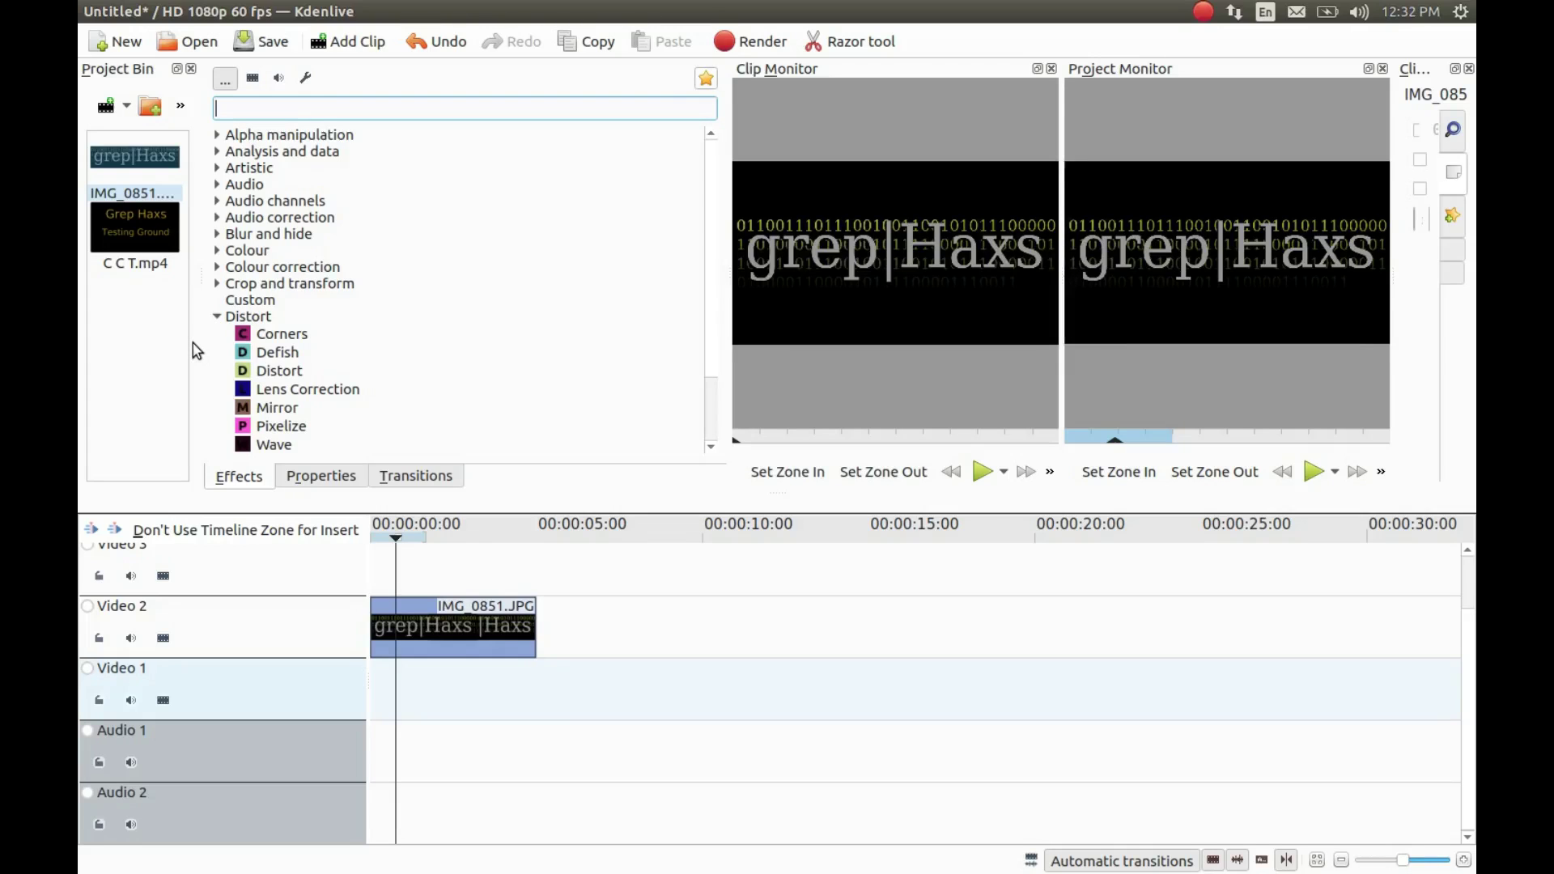
pyautogui.click(281, 447)
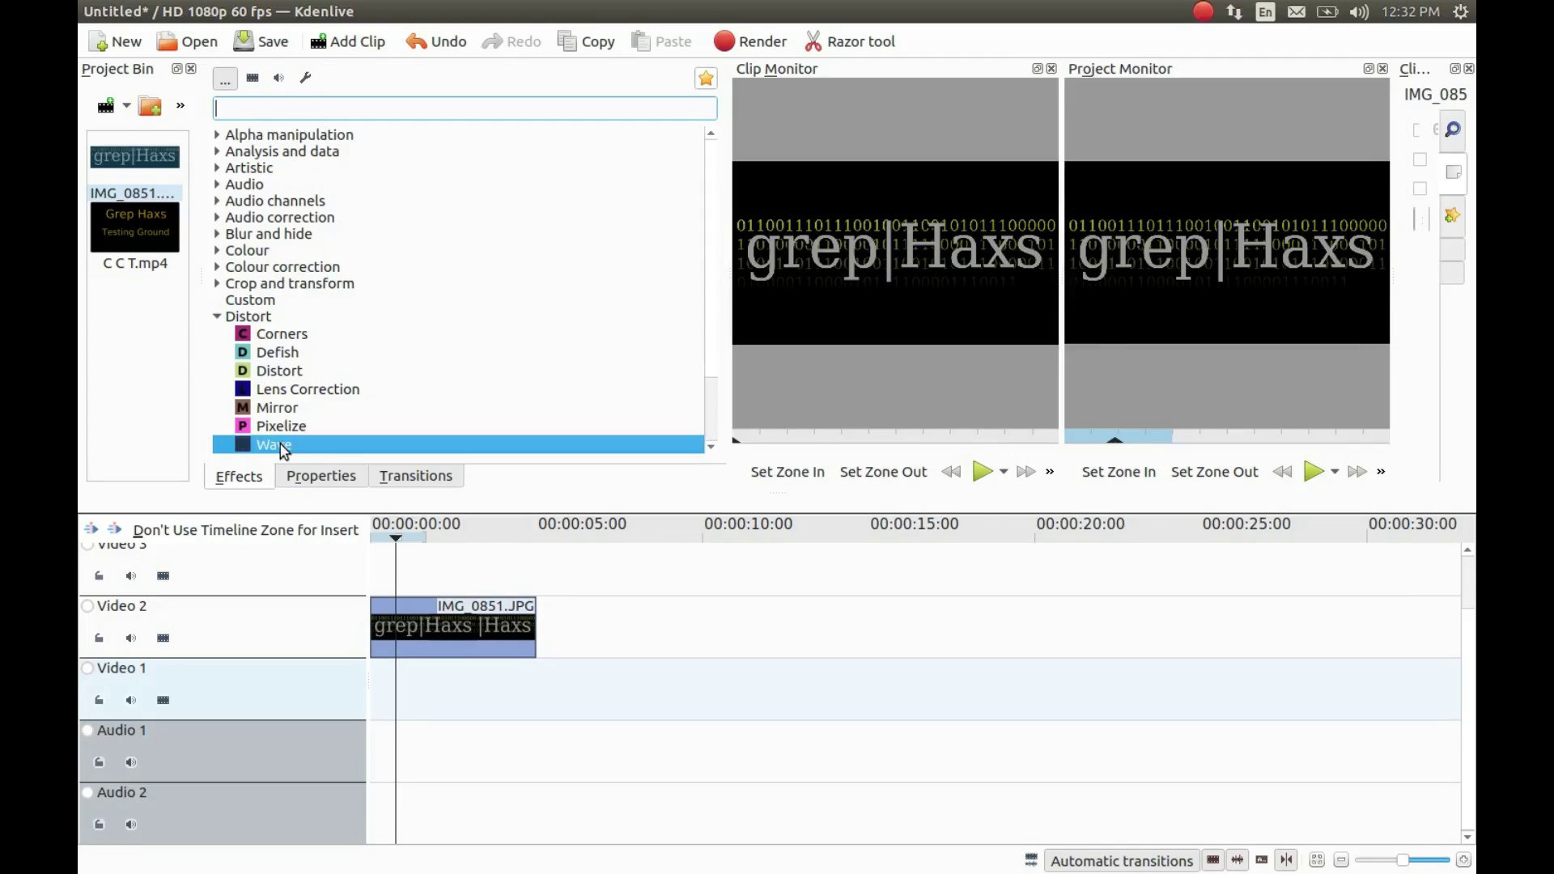
pyautogui.moveTo(281, 447); pyautogui.dragTo(423, 623)
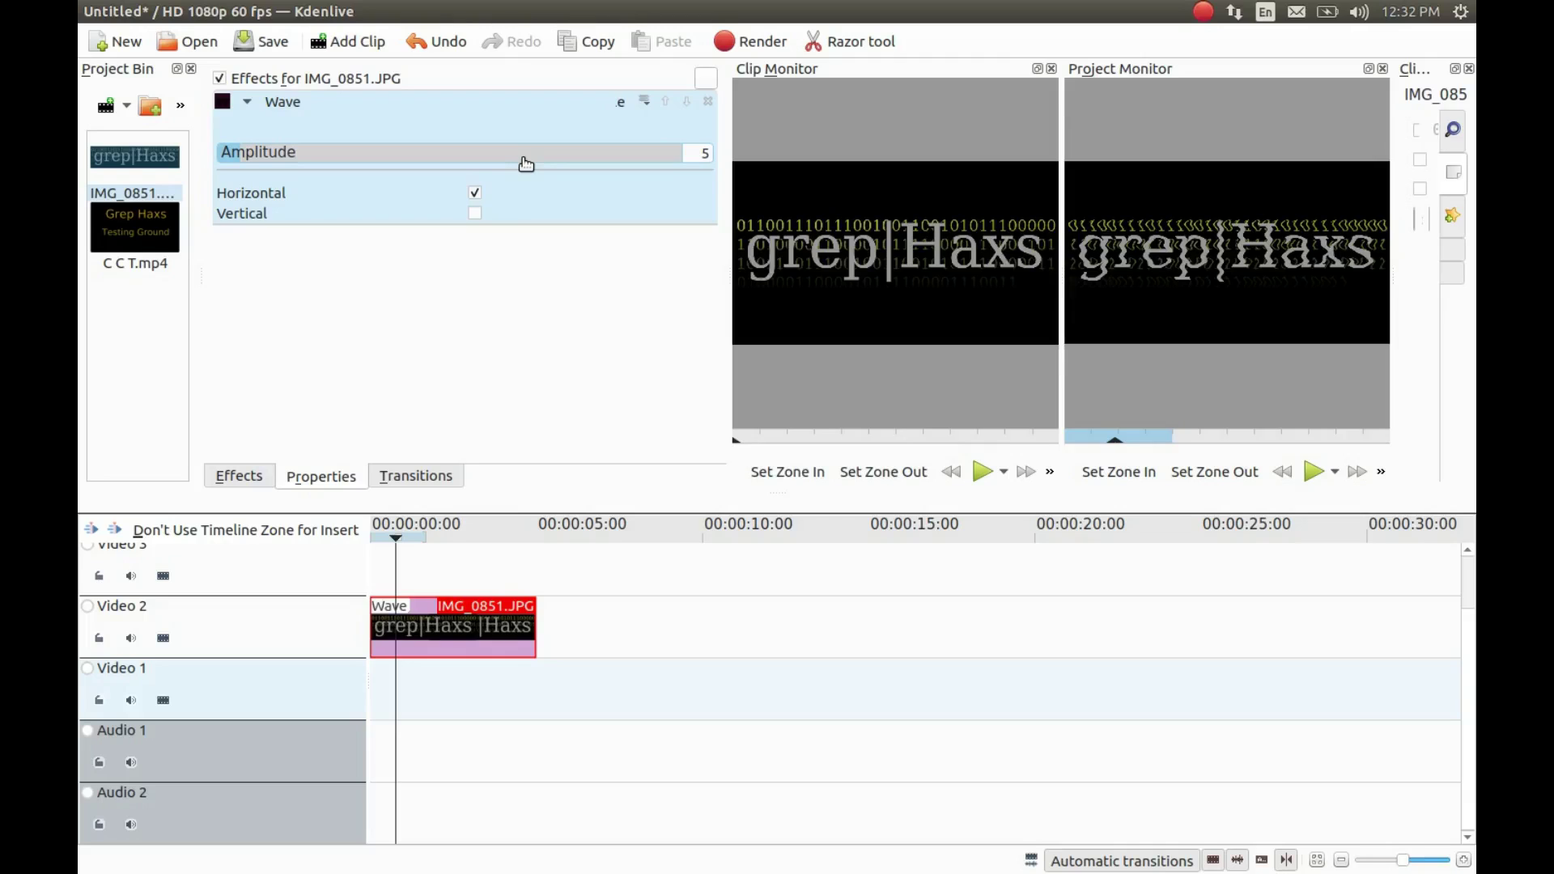
pyautogui.click(1313, 473)
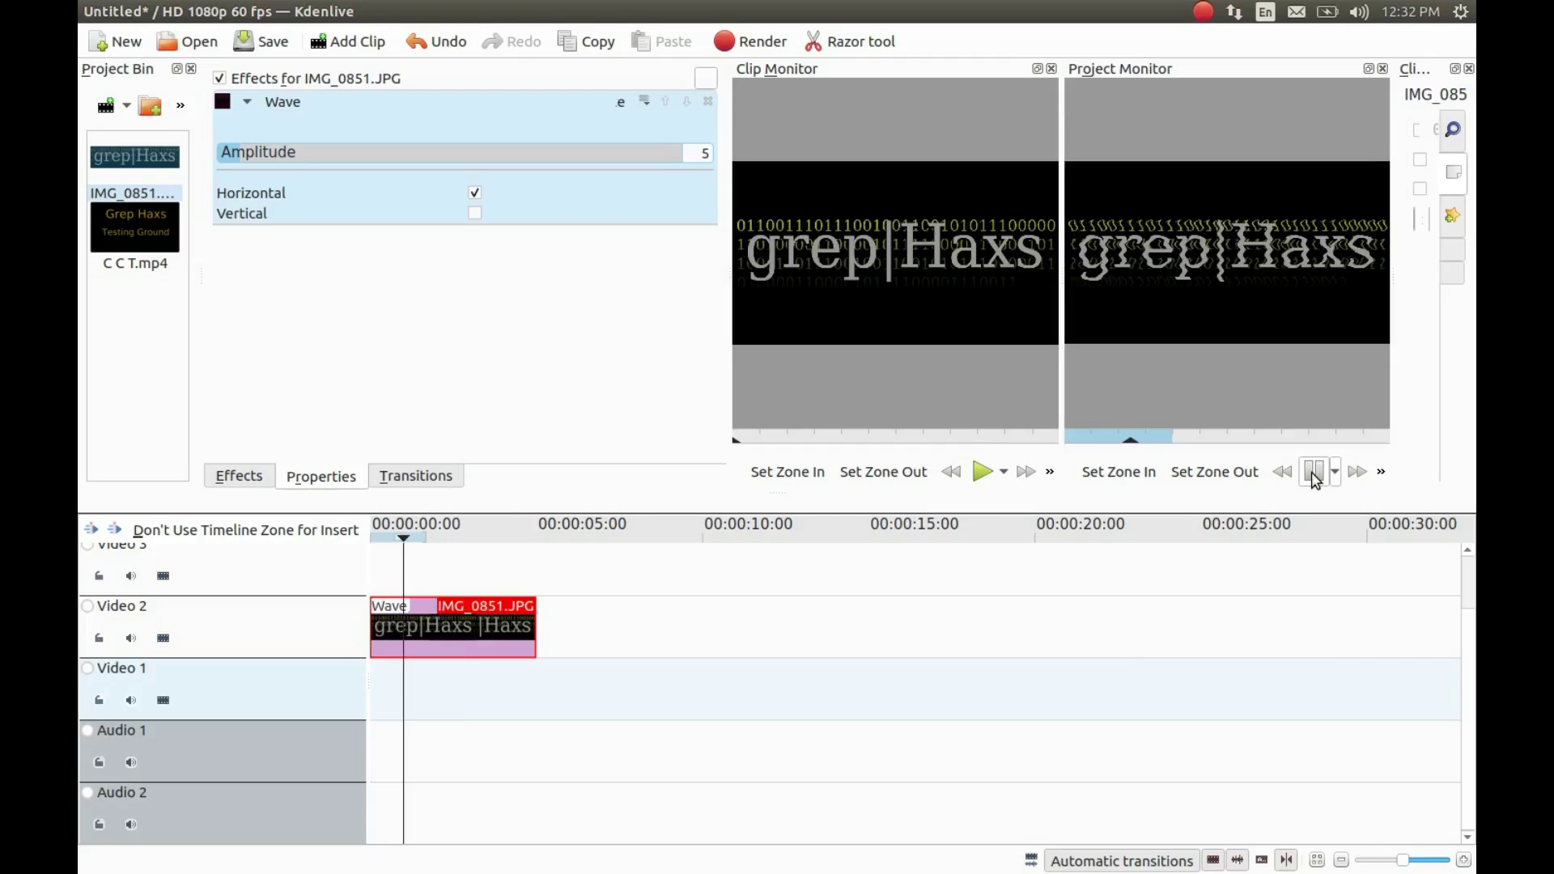
pyautogui.click(1313, 475)
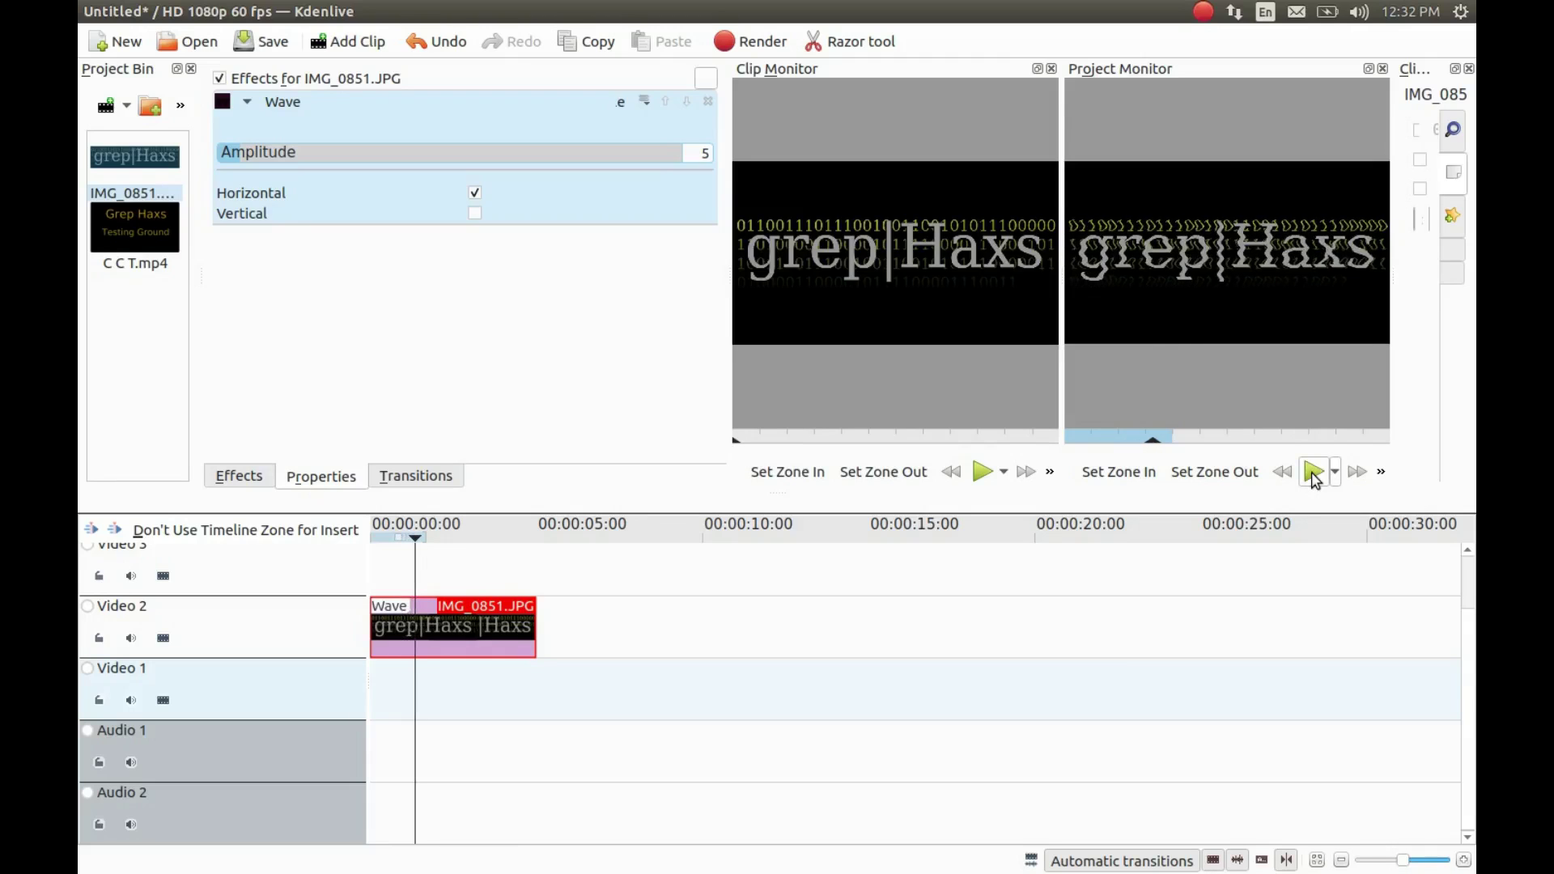
# Undock the Project Monitor, enlarge it, and briefly play the preview.
pyautogui.click(1369, 71)
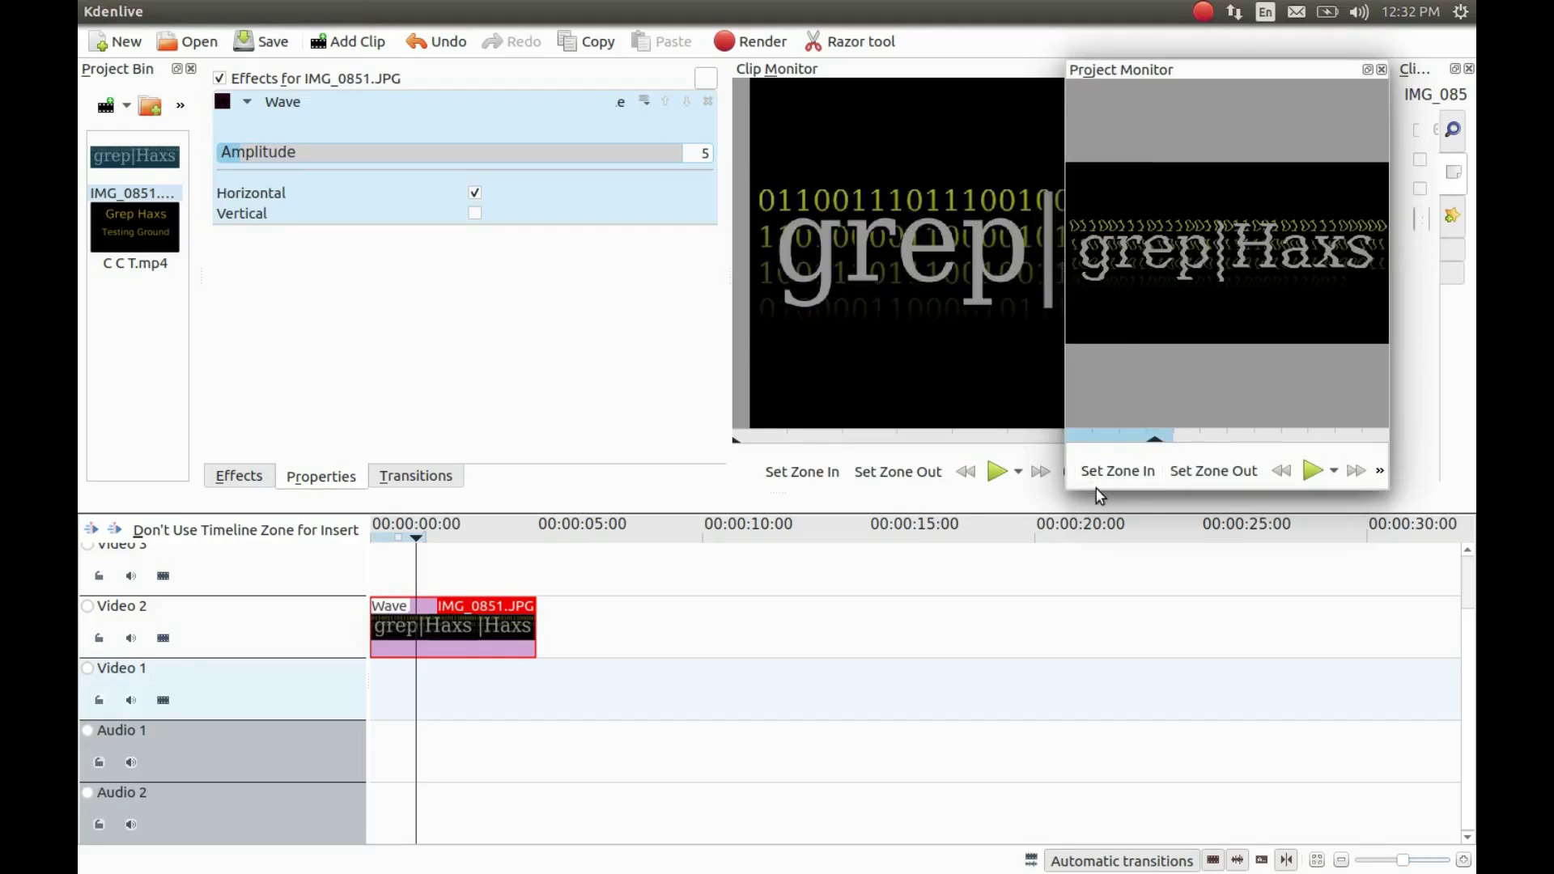
pyautogui.moveTo(1099, 486); pyautogui.dragTo(1099, 804)
pyautogui.moveTo(1067, 666); pyautogui.dragTo(861, 693)
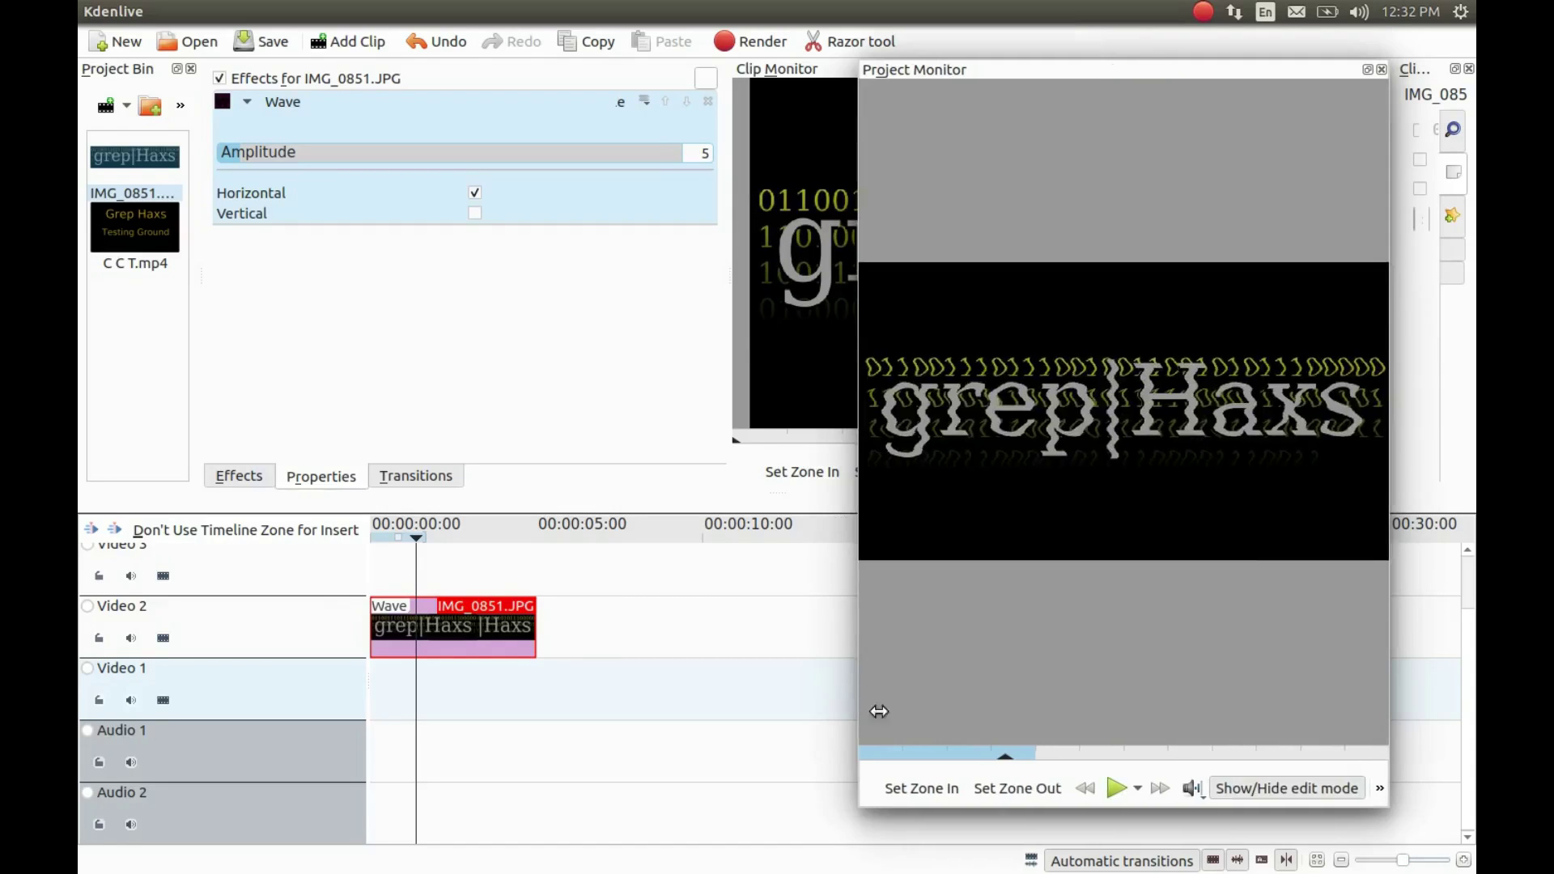
pyautogui.click(1116, 788)
pyautogui.click(474, 199)
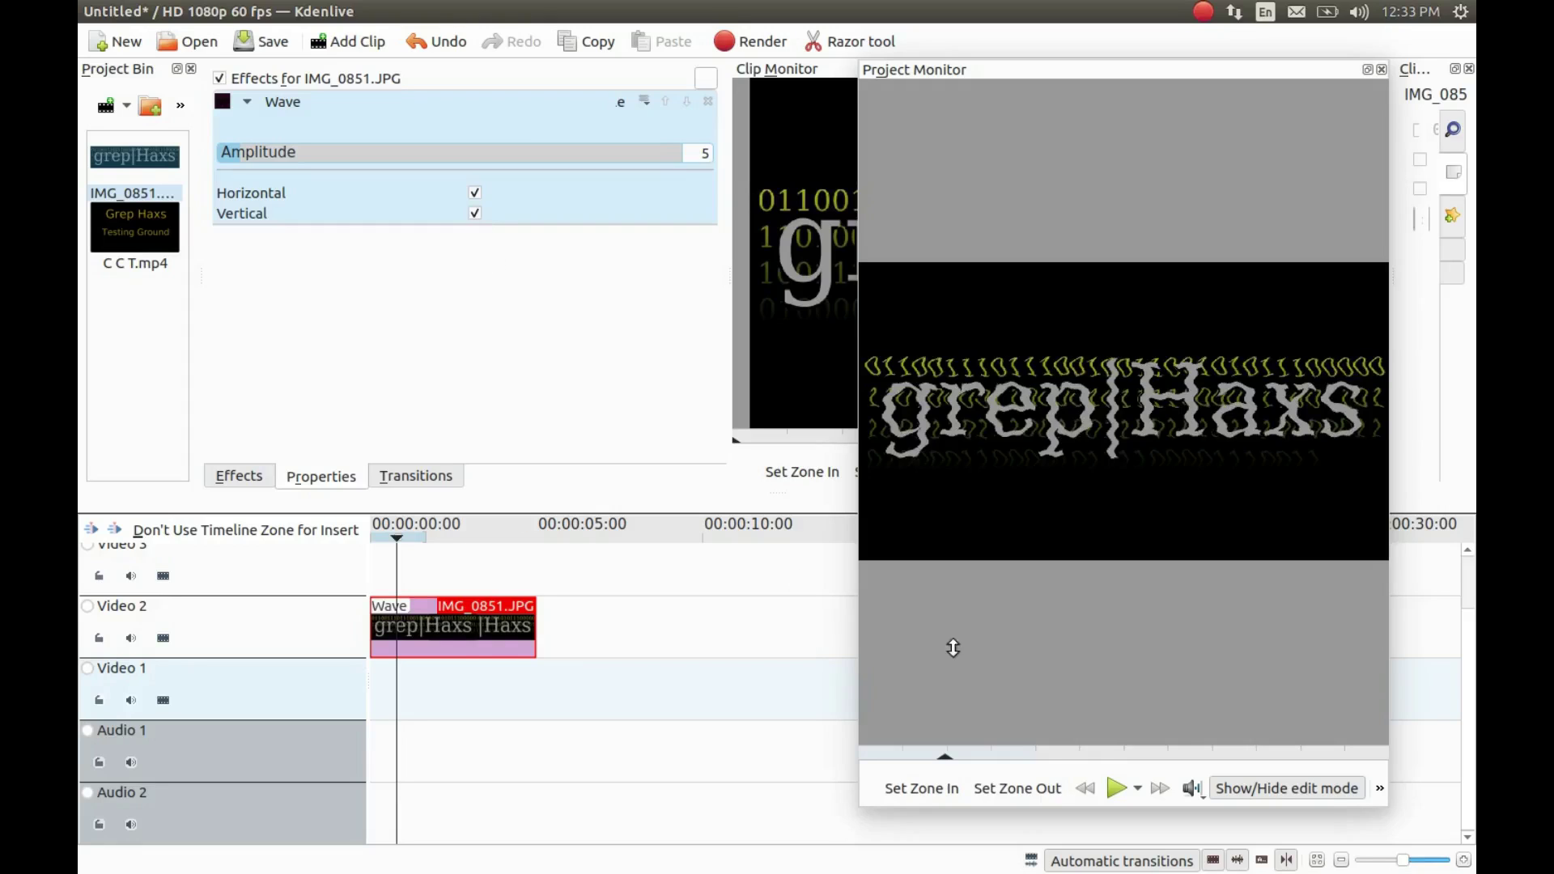
# Make the Wave vertical-only at amplitude 97 and replay the preview.
pyautogui.click(1115, 789)
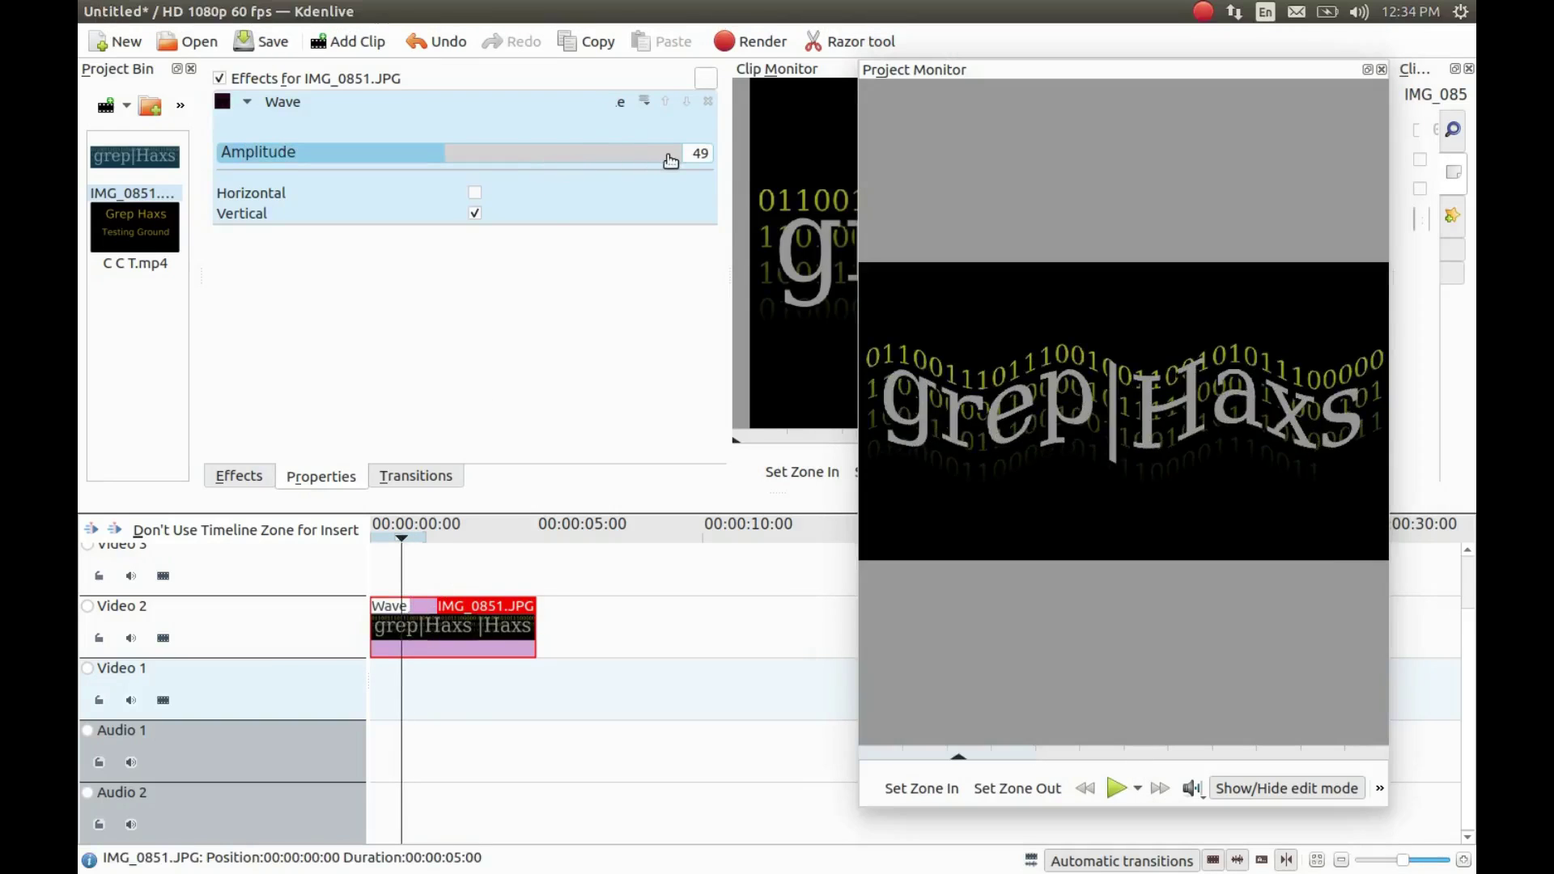
pyautogui.click(669, 162)
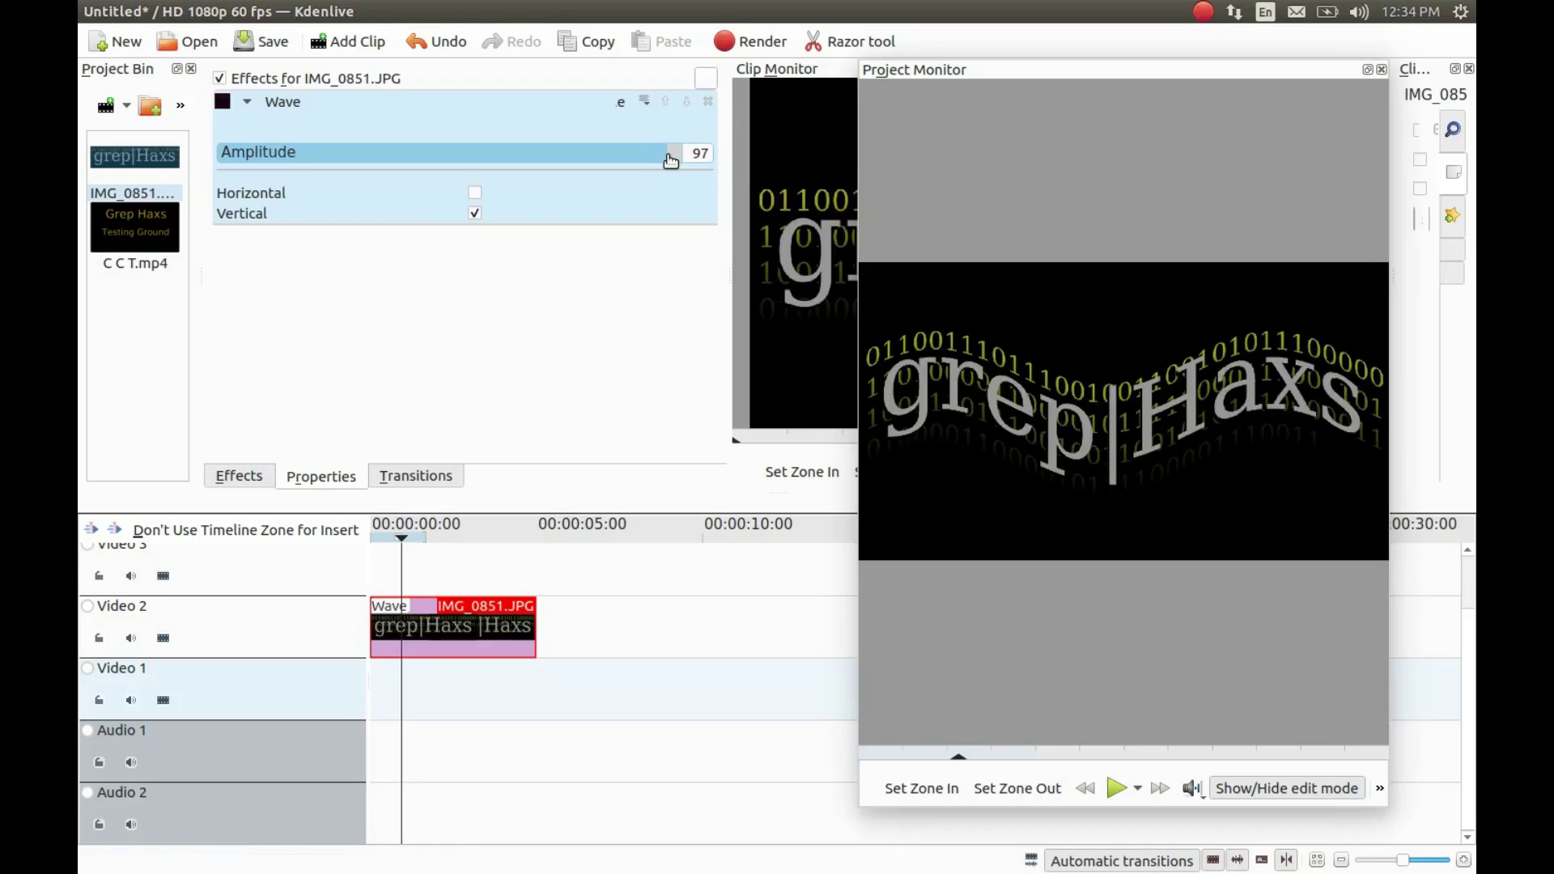
pyautogui.click(1116, 790)
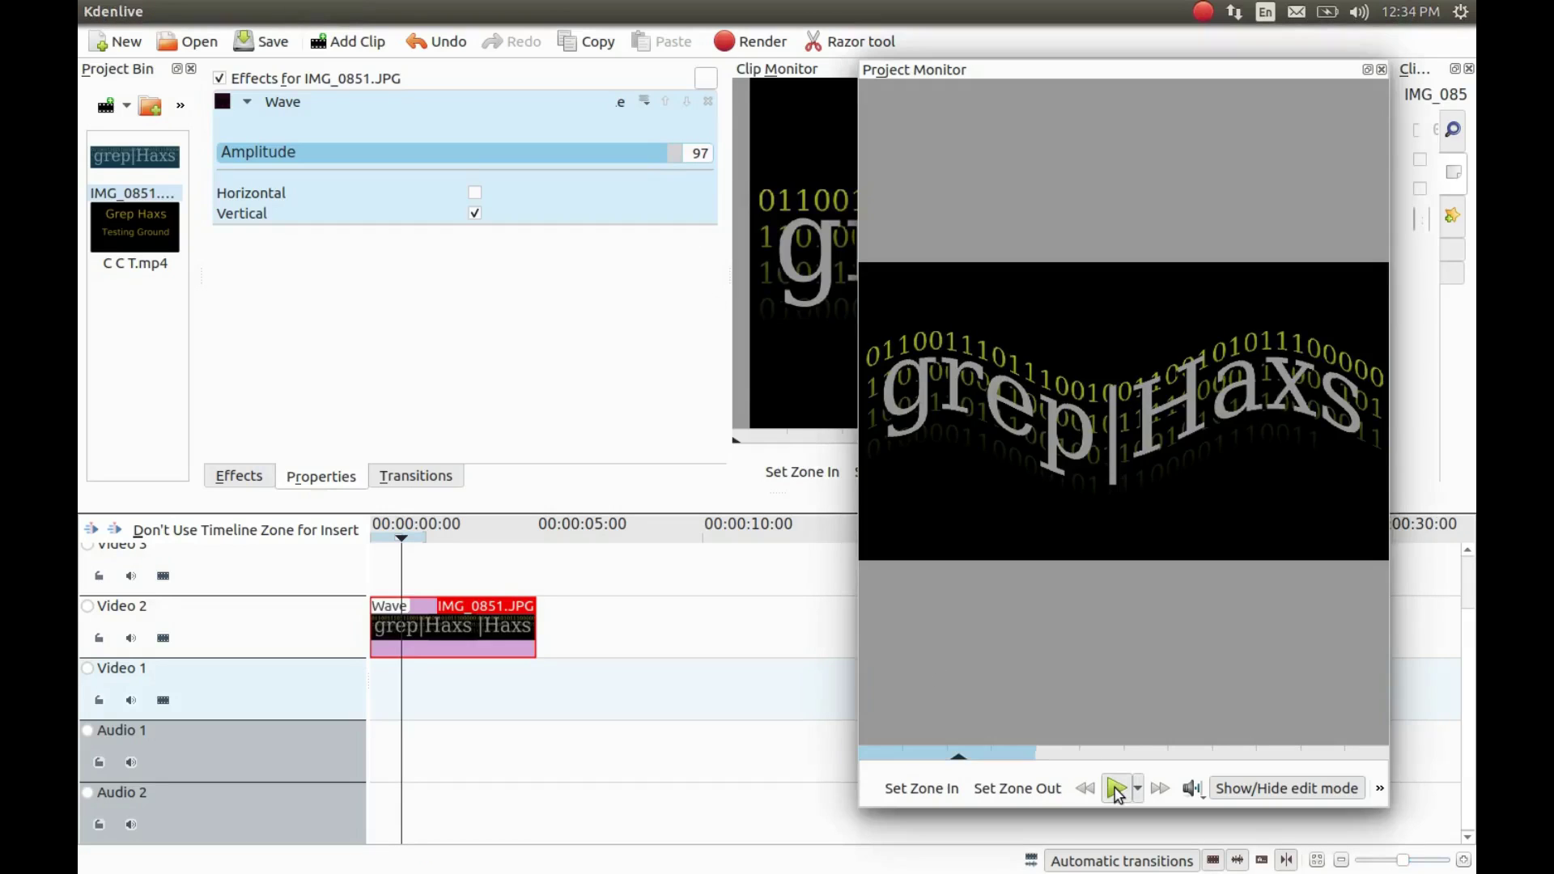
pyautogui.click(1117, 789)
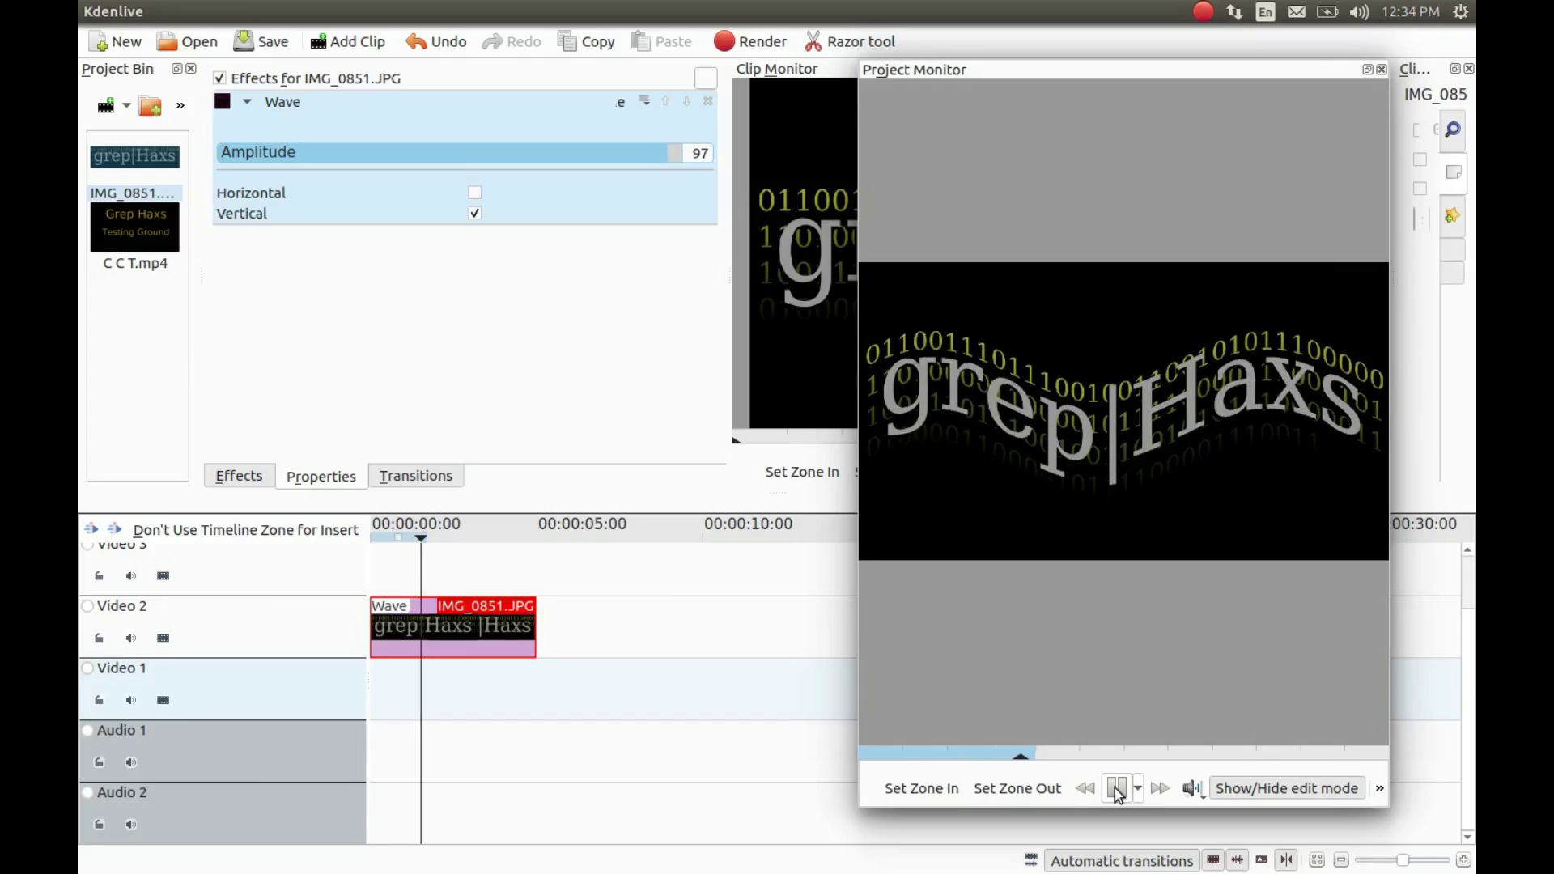
# Raise the C C T.mp4 clip's Wave amplitude to 99 and preview it at about 5 seconds.
pyautogui.click(1114, 792)
pyautogui.click(613, 696)
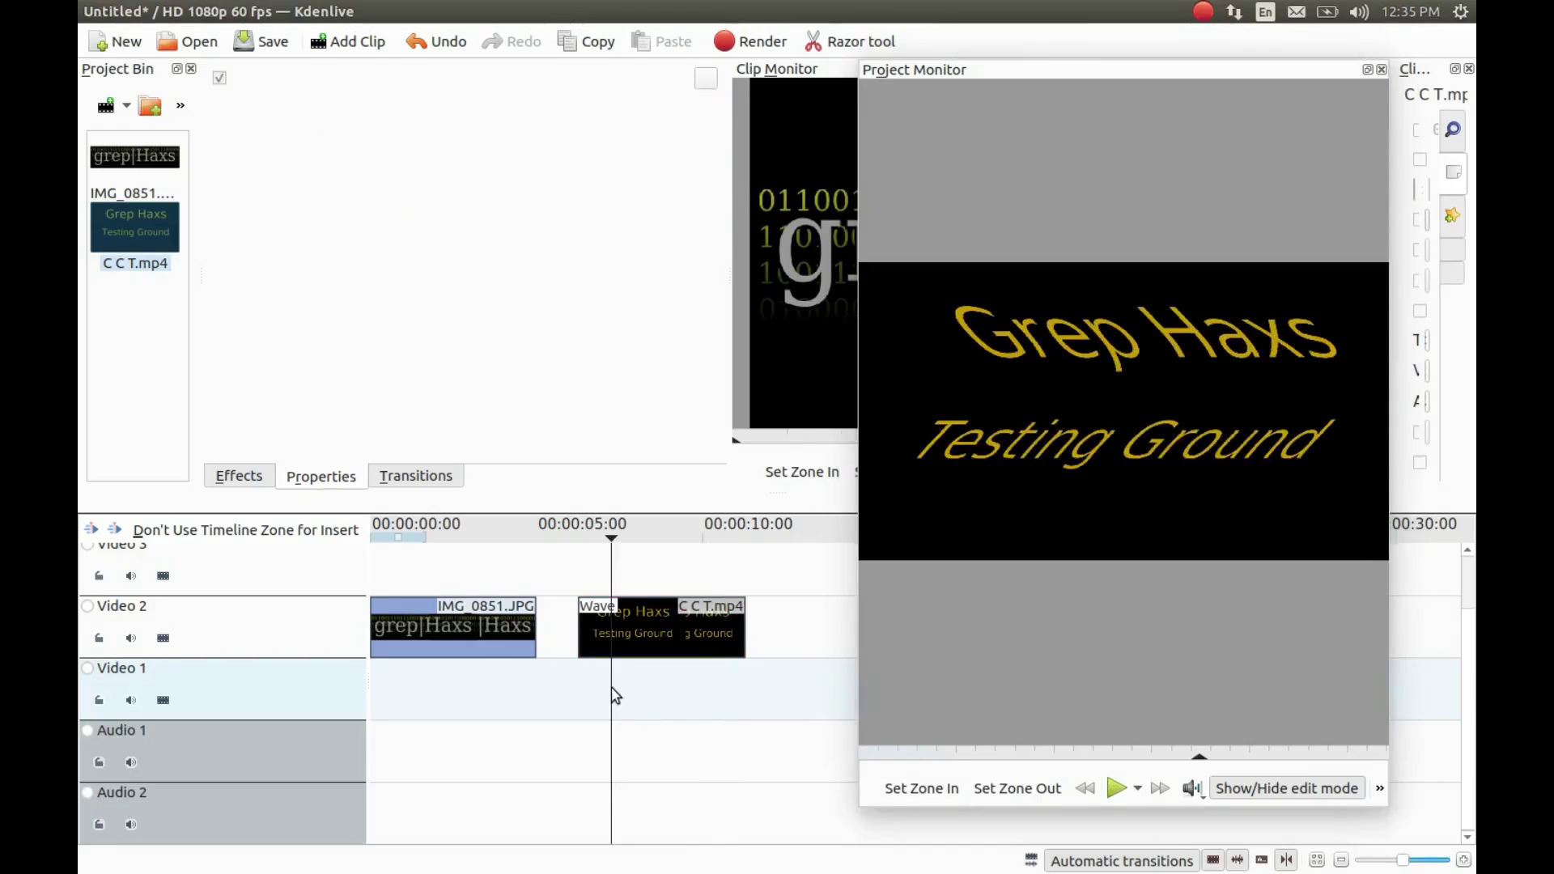
pyautogui.click(621, 633)
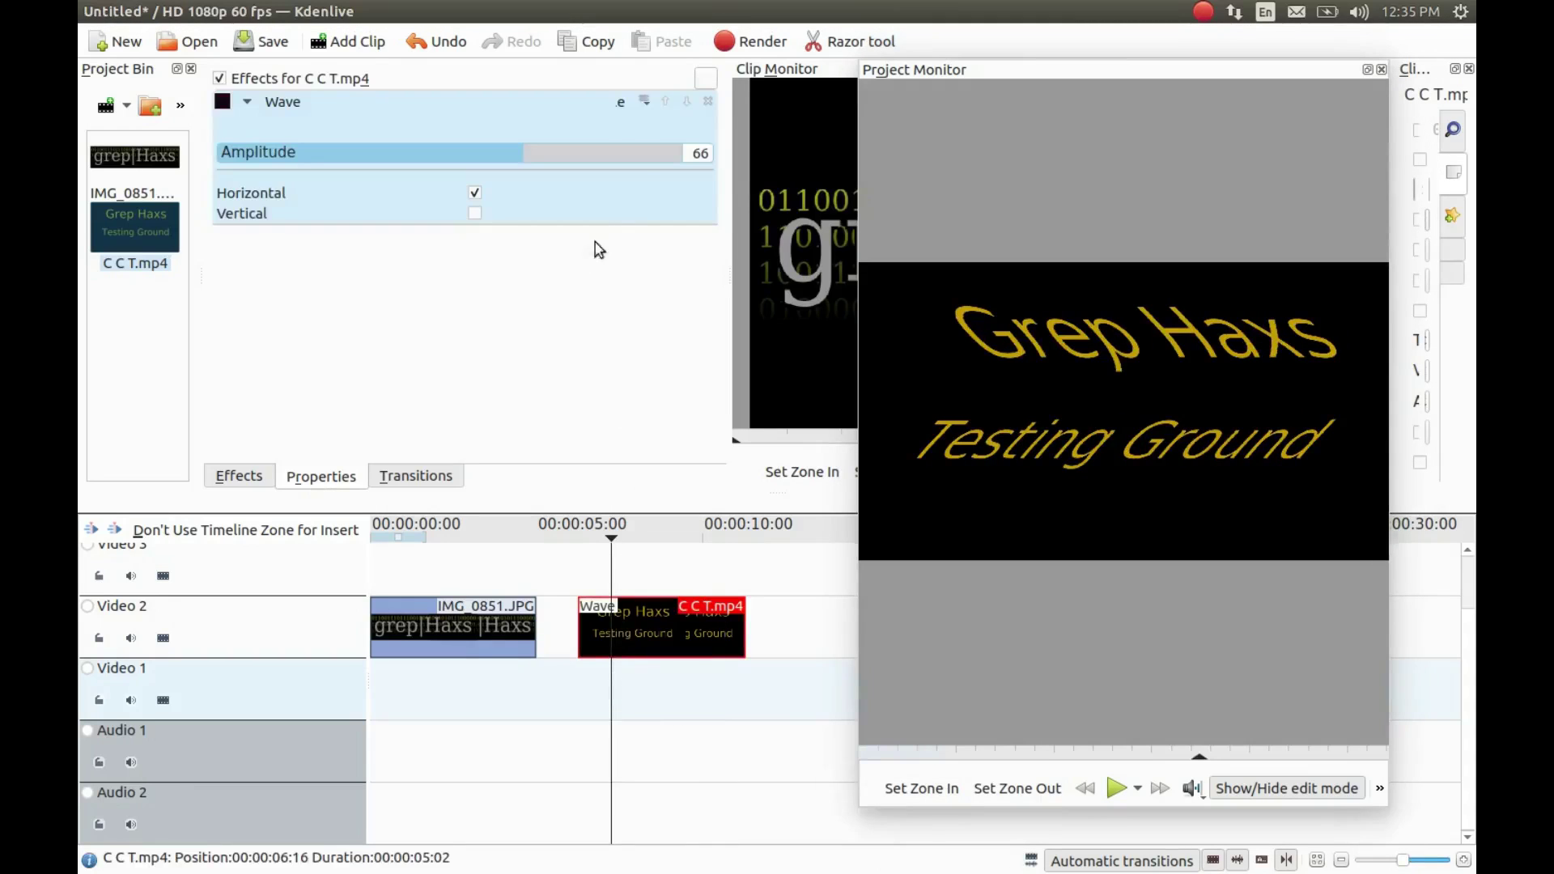
pyautogui.click(679, 157)
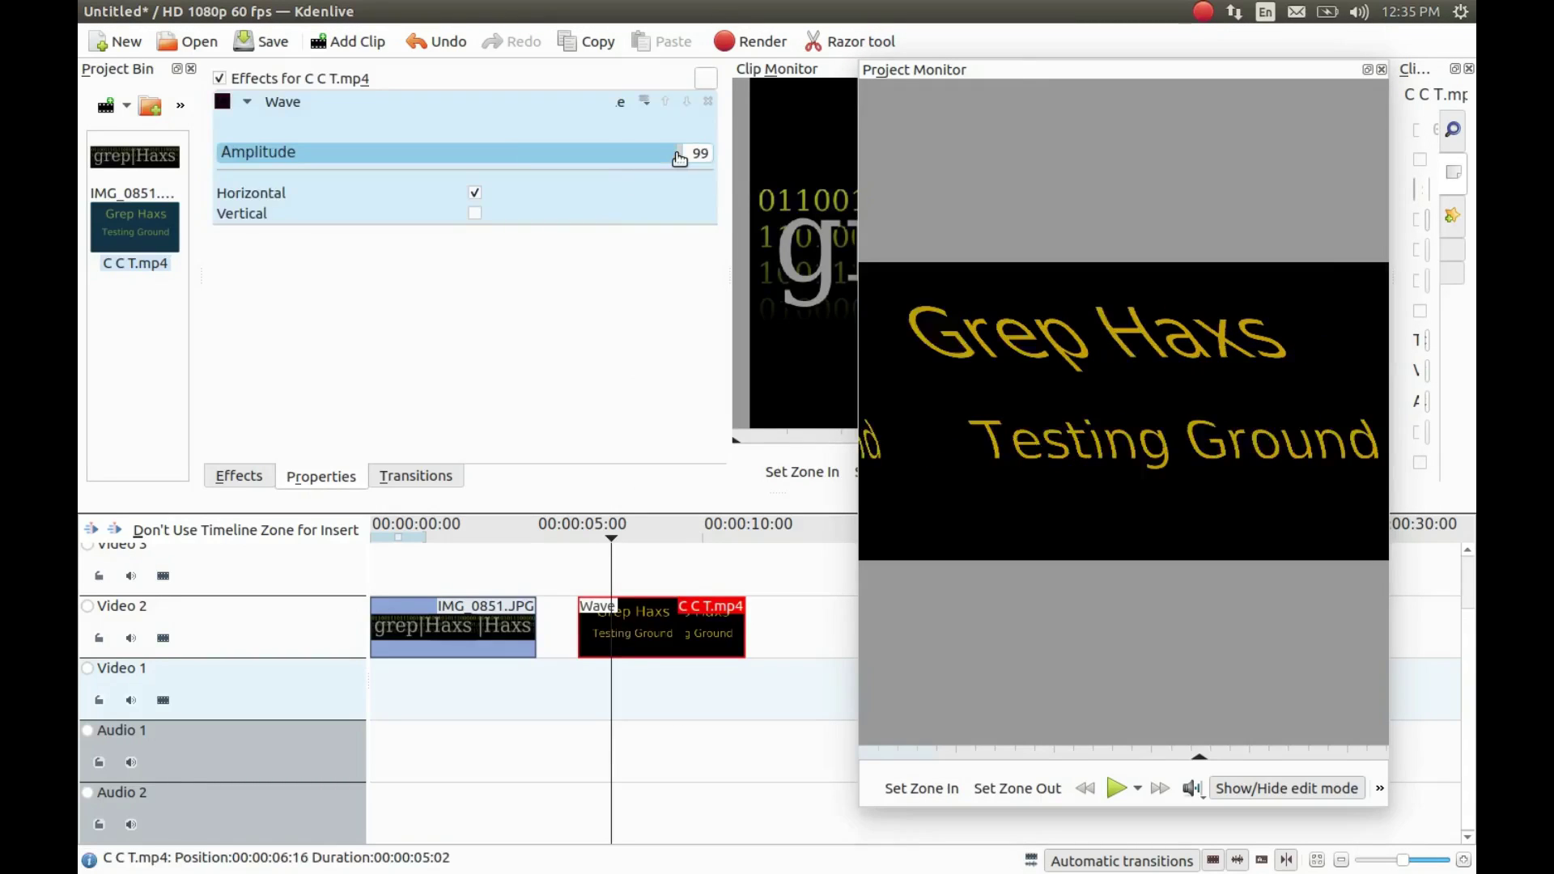
pyautogui.click(1116, 790)
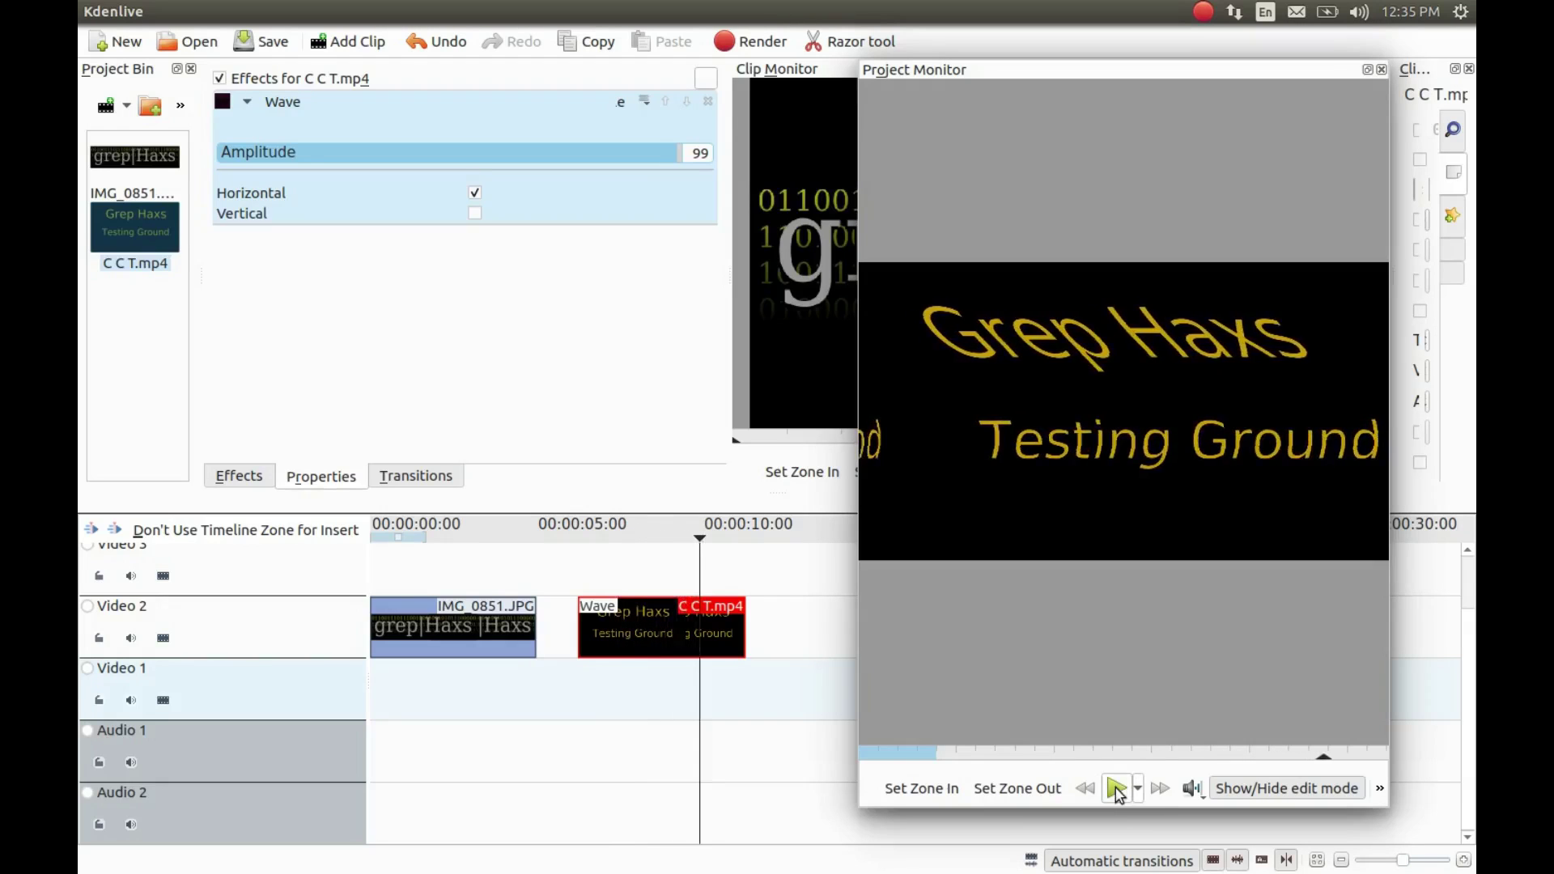
pyautogui.click(1116, 791)
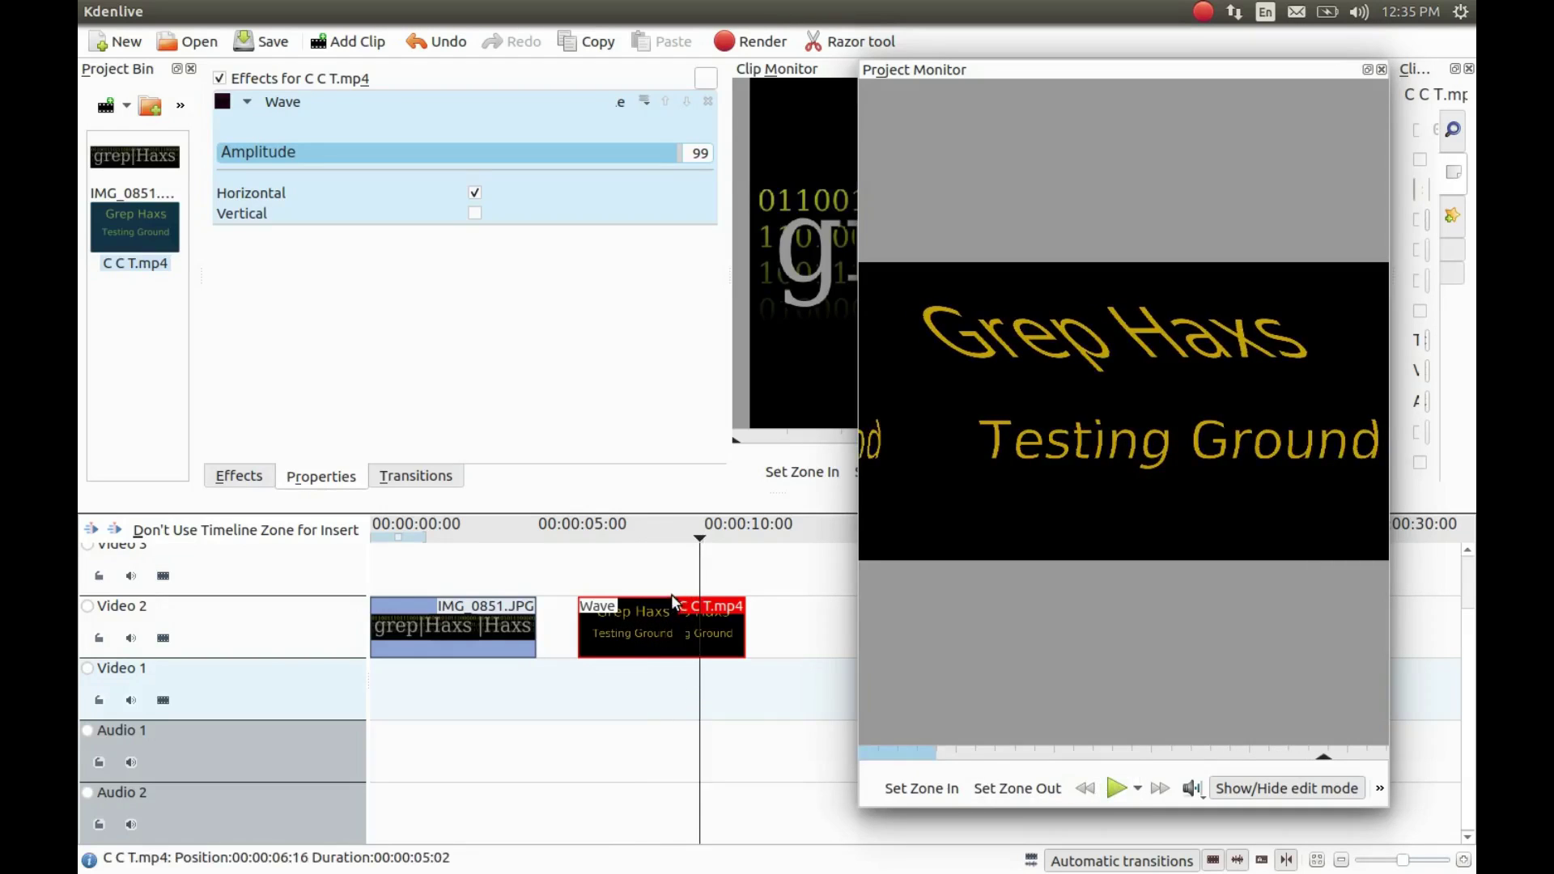
# Lower the Wave amplitude, preview it, then delete the Wave effect.
pyautogui.click(646, 155)
pyautogui.moveTo(648, 159); pyautogui.dragTo(593, 161)
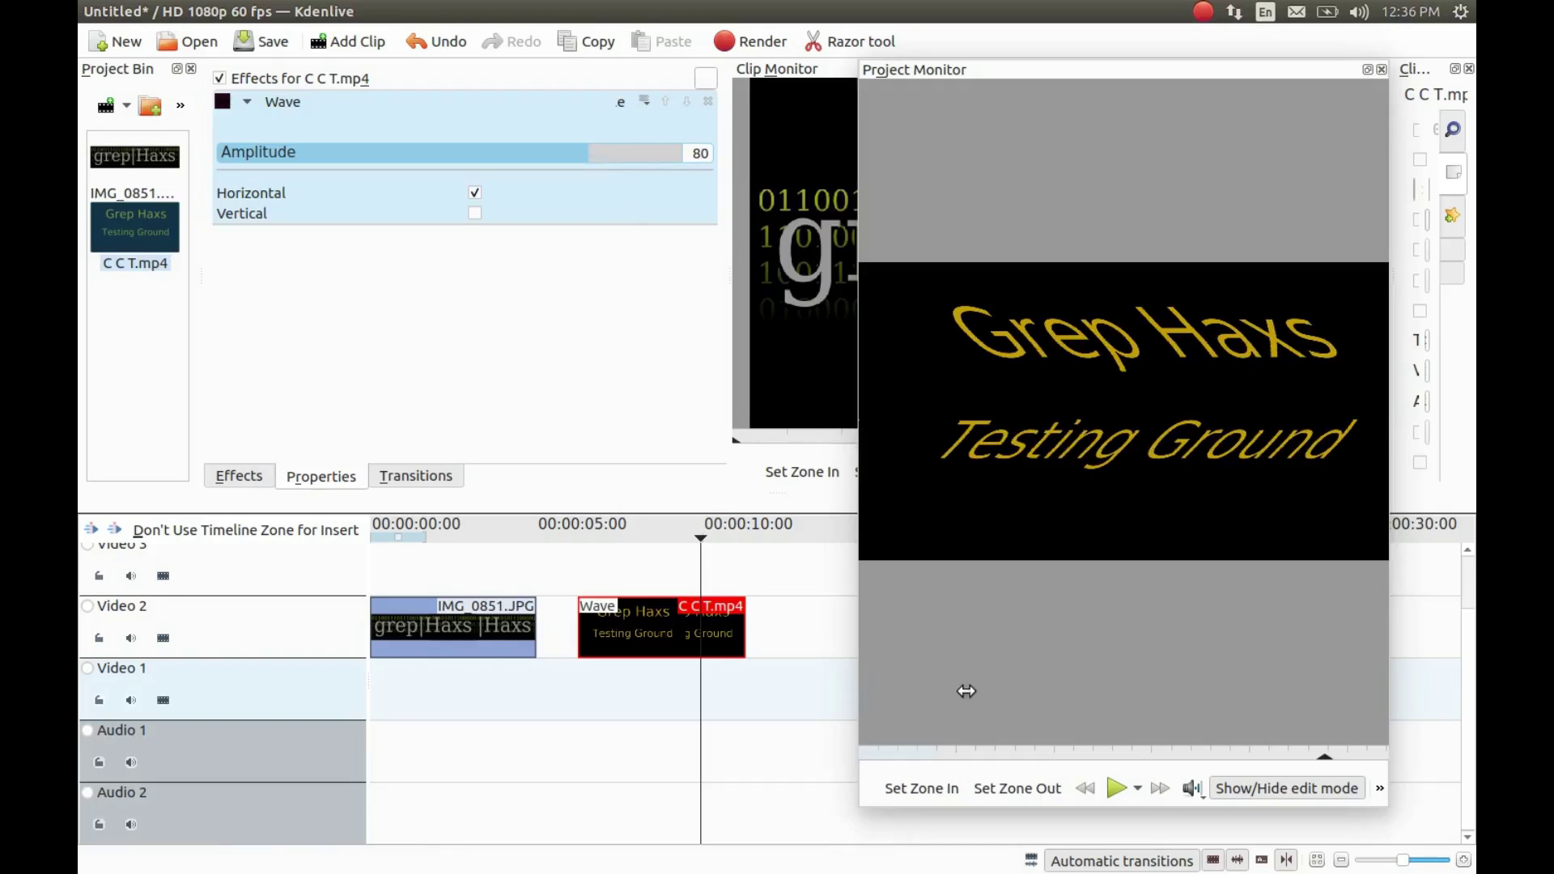
pyautogui.click(1114, 789)
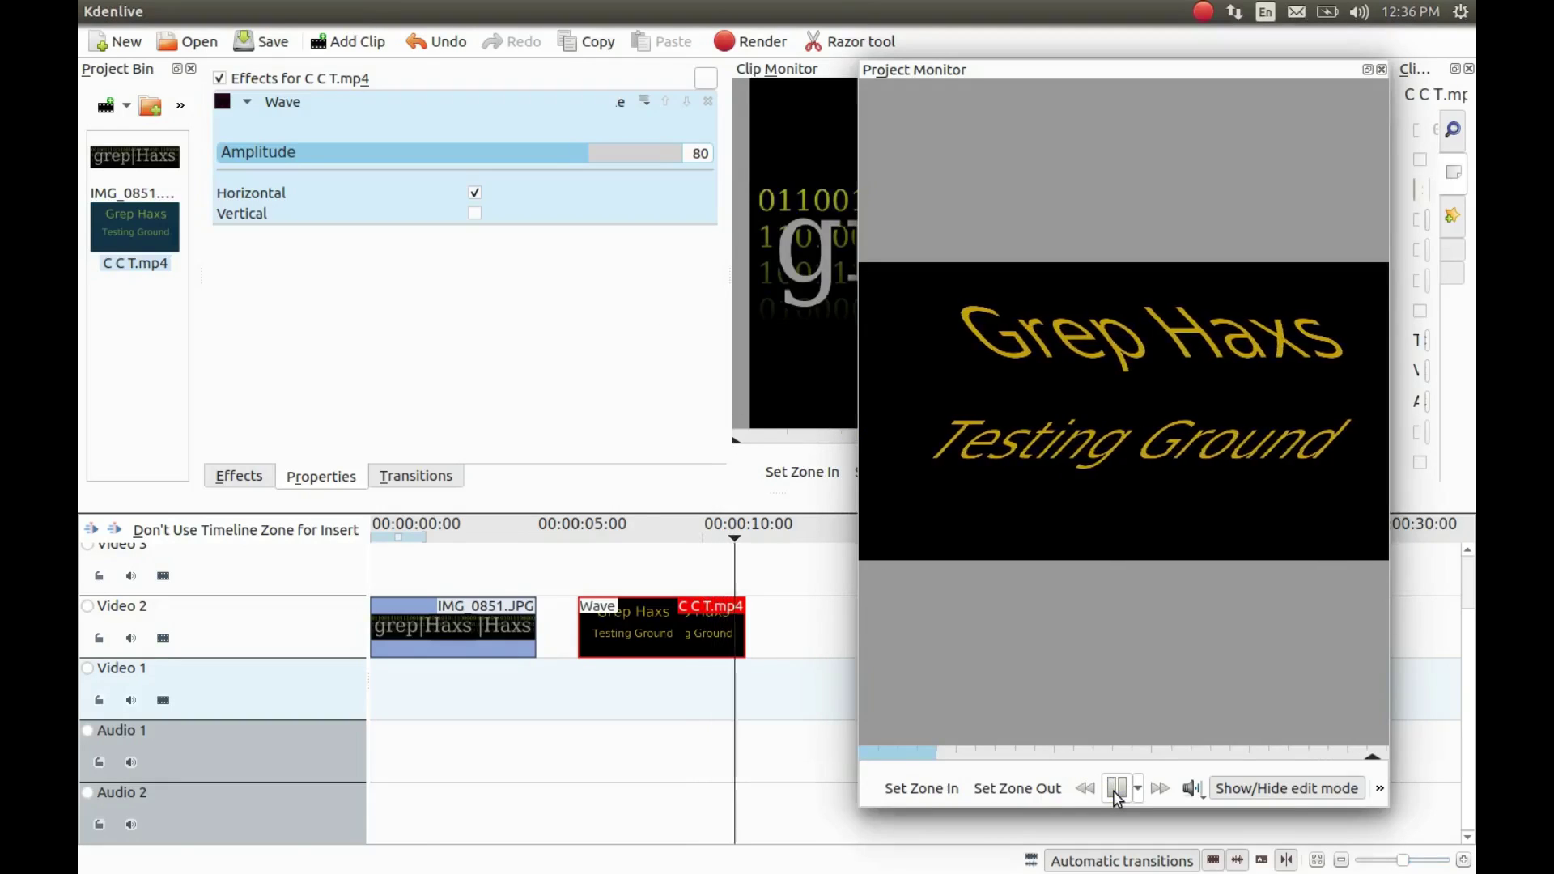
pyautogui.click(708, 103)
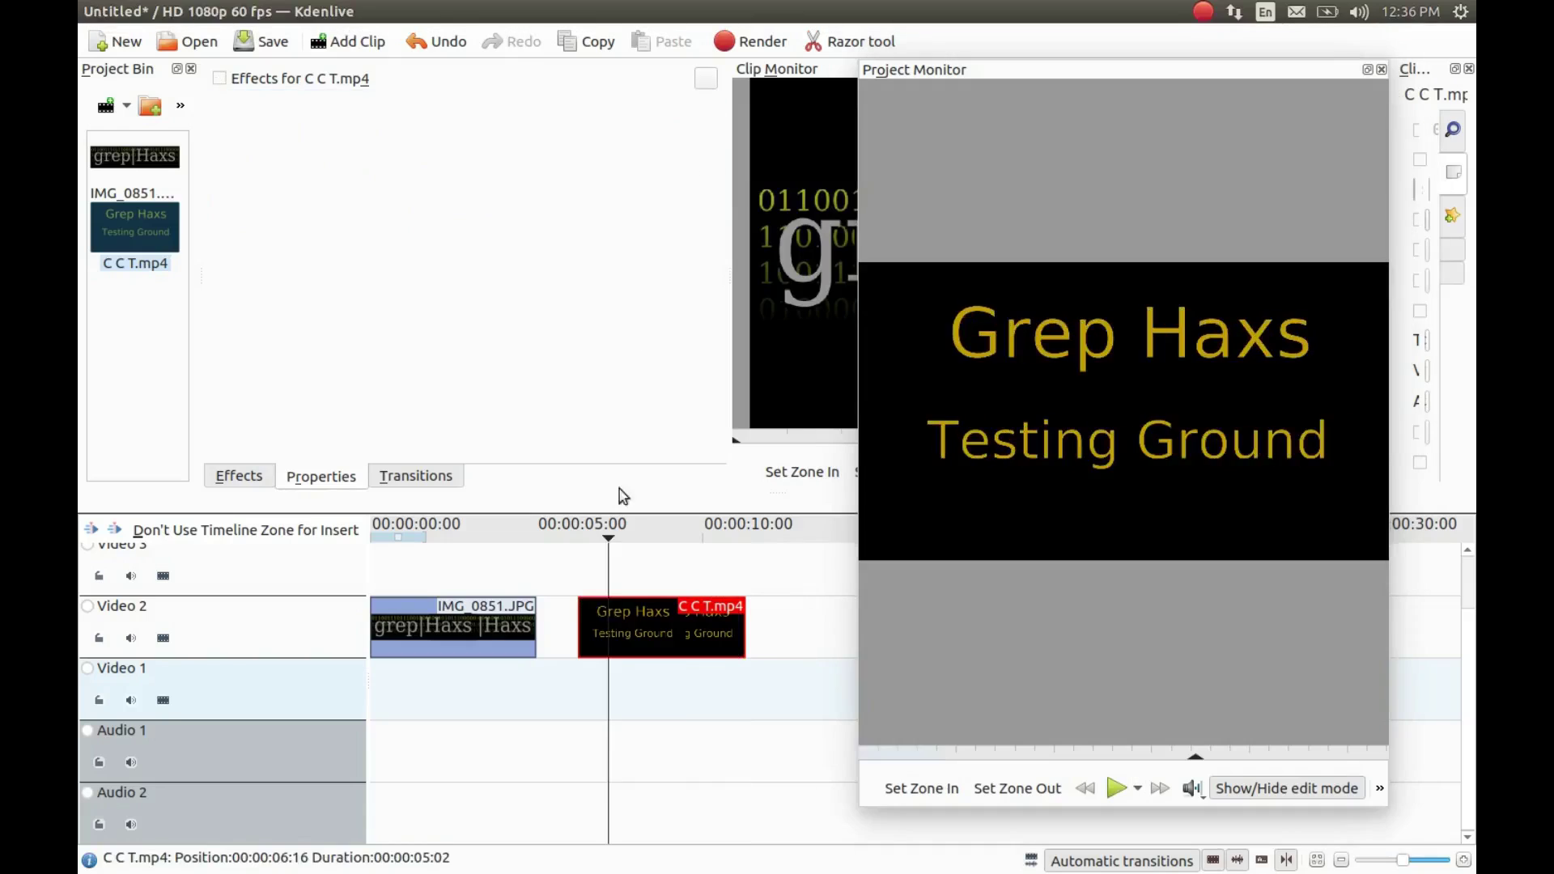
# Apply the Distort effect to the IMG_0851.JPG clip.
pyautogui.click(446, 696)
pyautogui.click(428, 631)
pyautogui.click(247, 479)
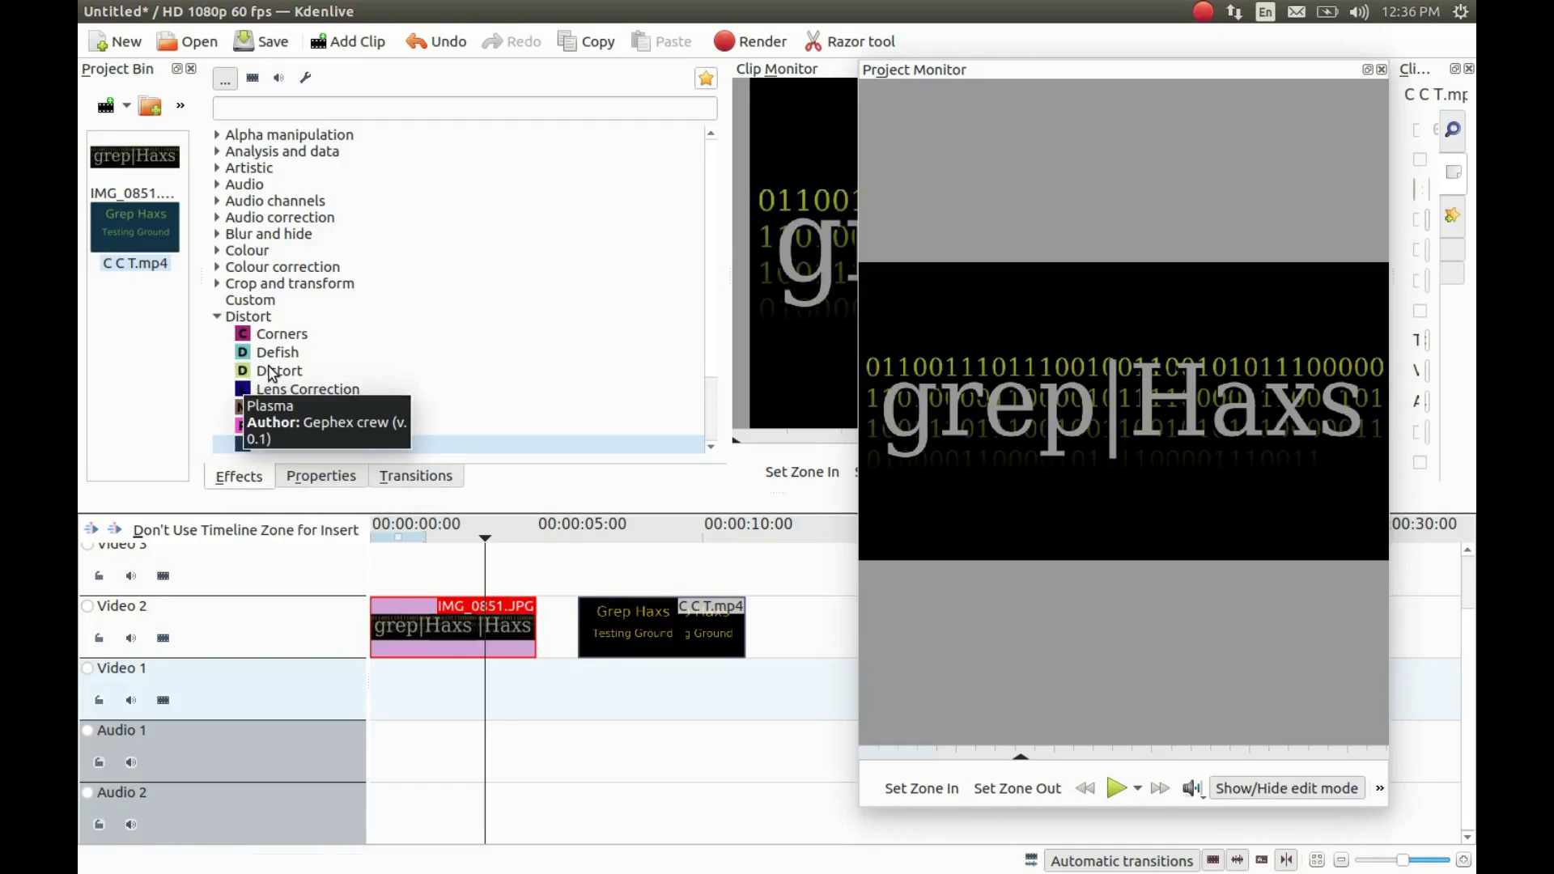
pyautogui.moveTo(273, 370); pyautogui.dragTo(432, 638)
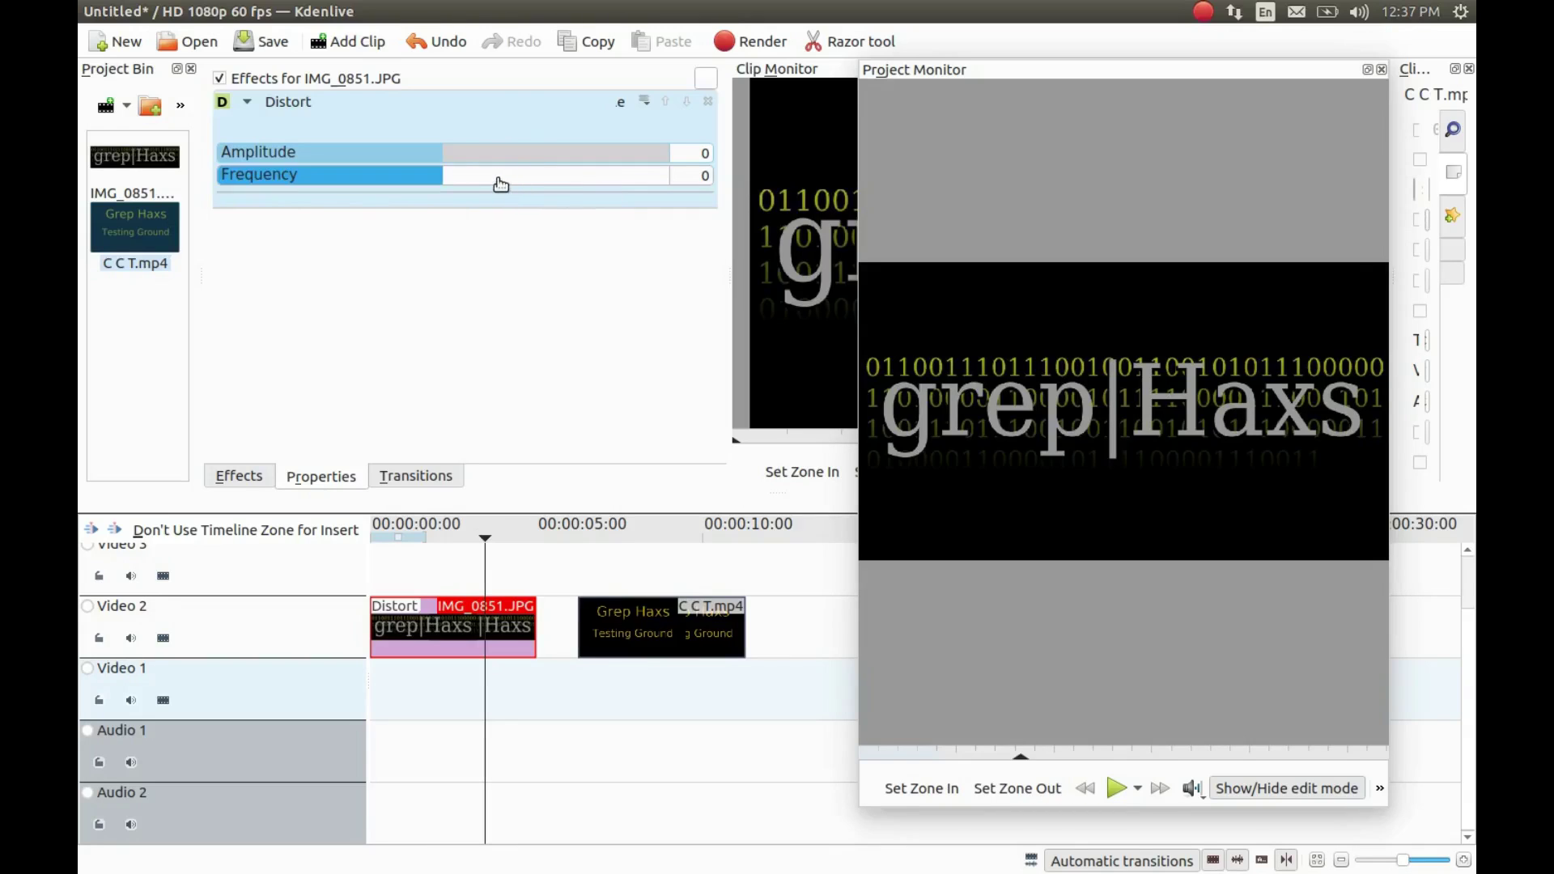
# Set the image's Distort amplitude to 313 and frequency to 84, previewing the result.
pyautogui.click(499, 182)
pyautogui.click(513, 159)
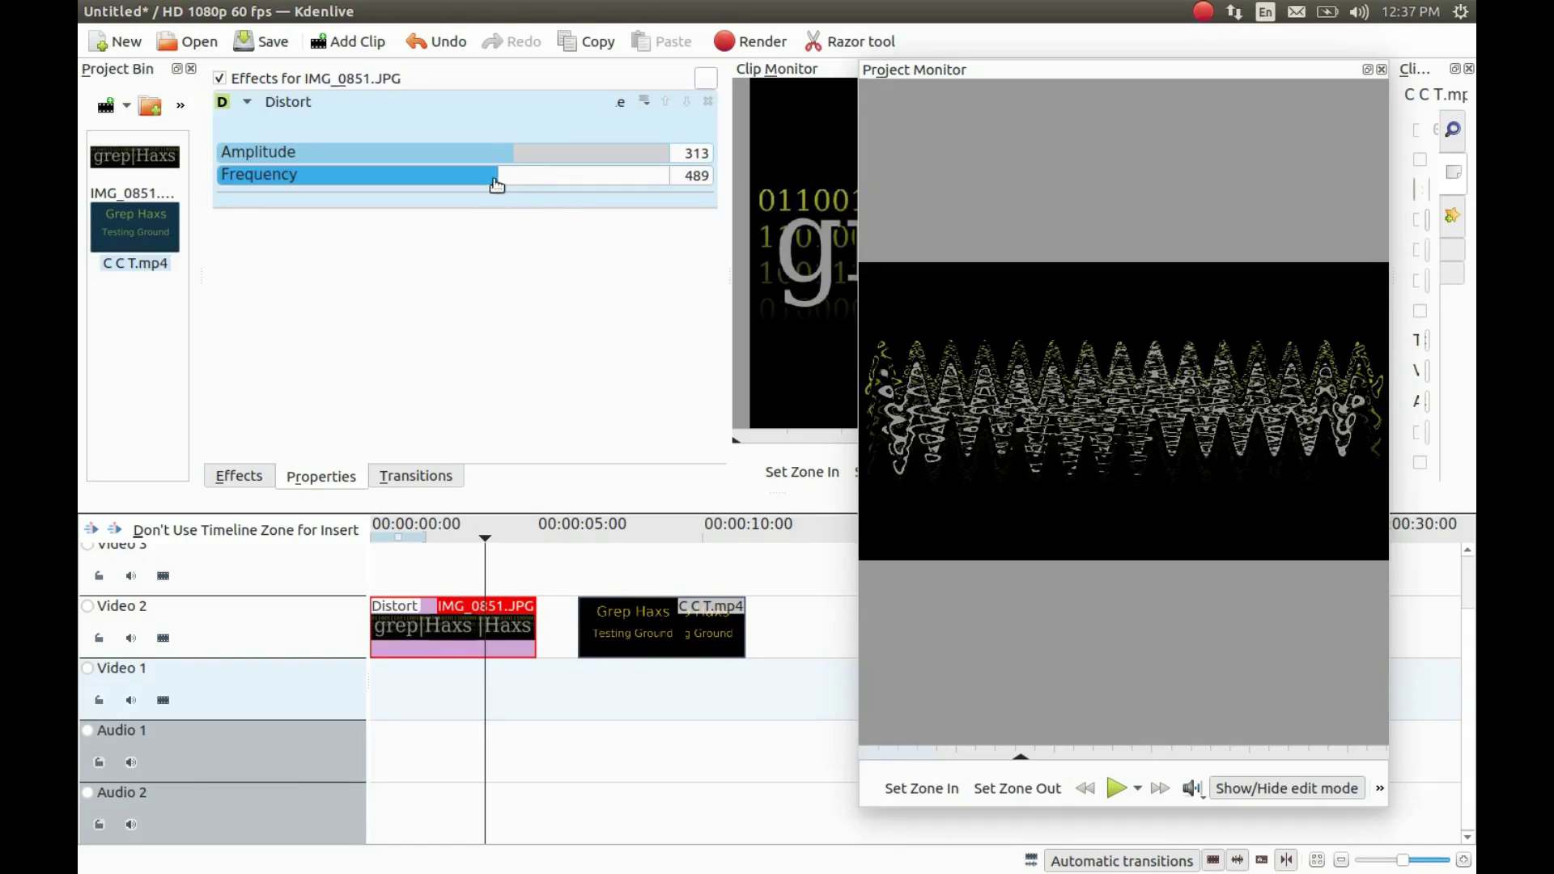
pyautogui.click(469, 180)
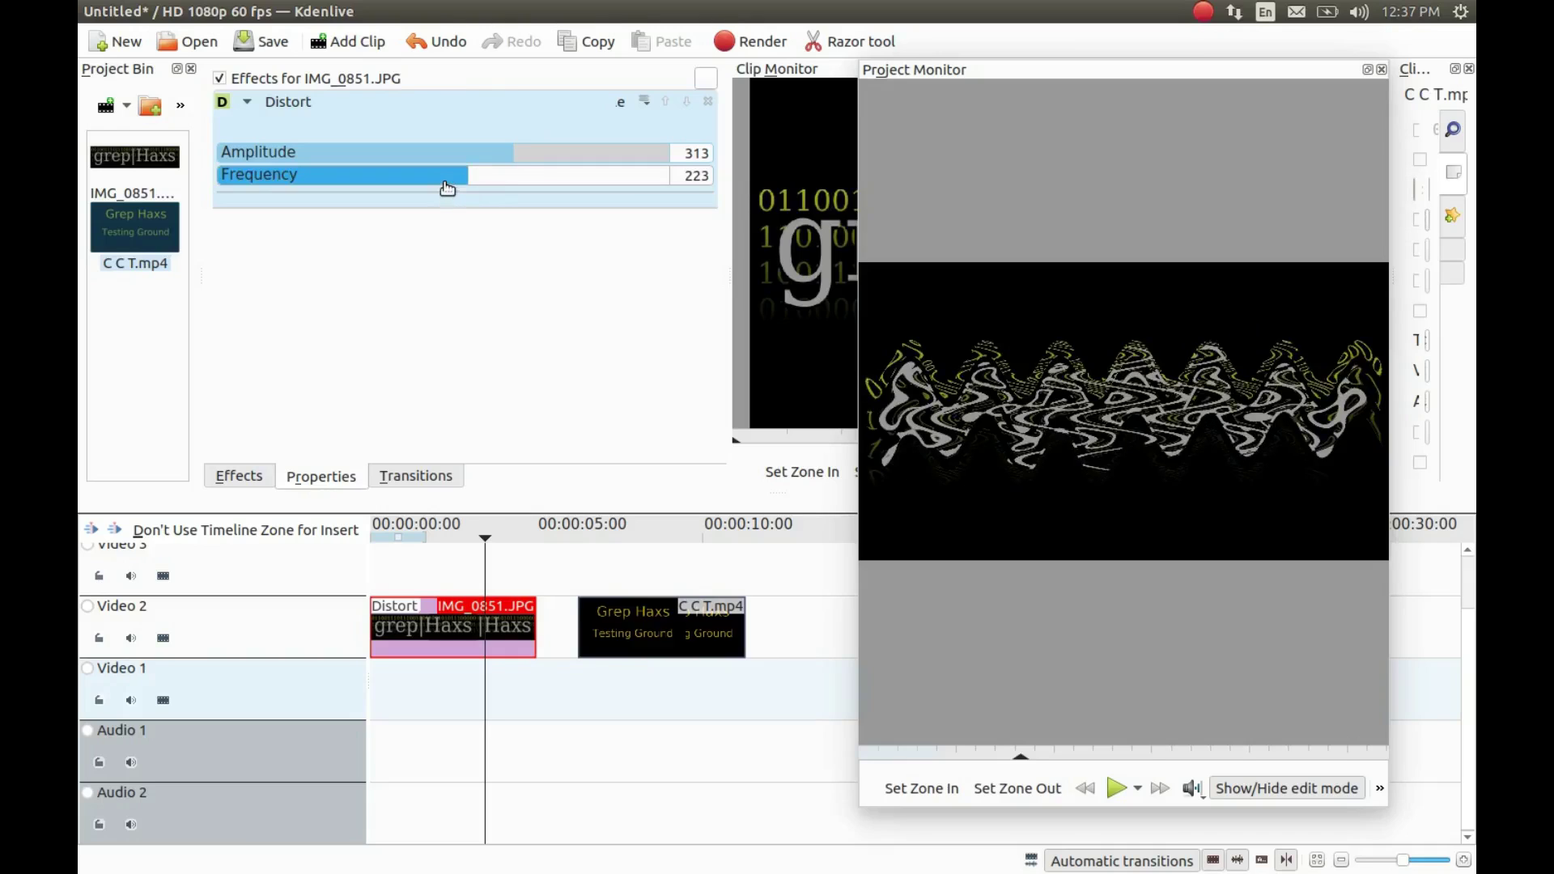
pyautogui.click(447, 188)
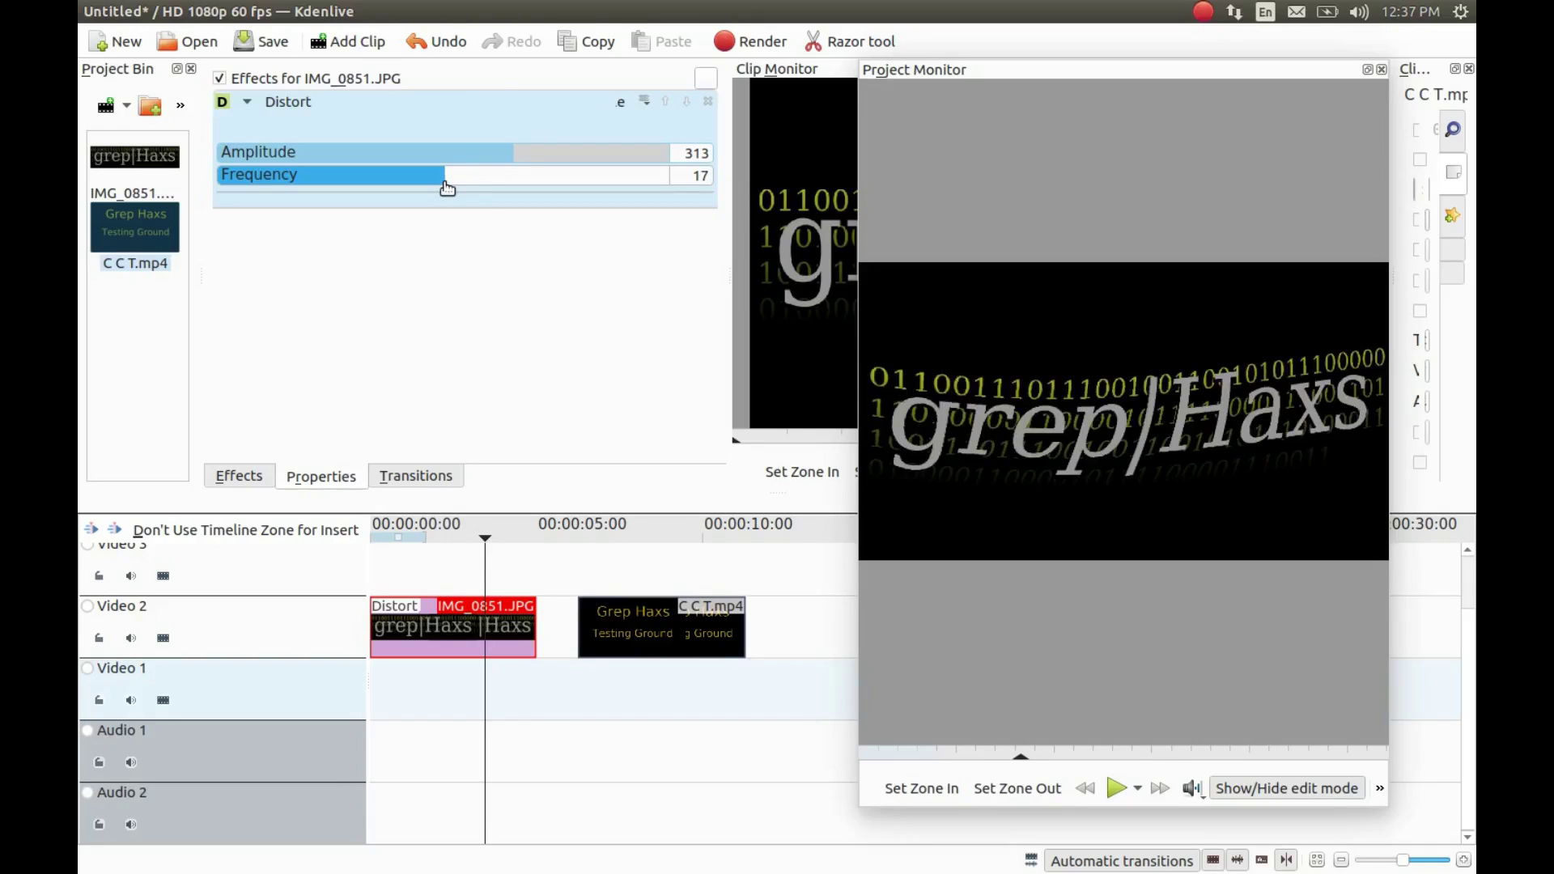
pyautogui.click(1116, 790)
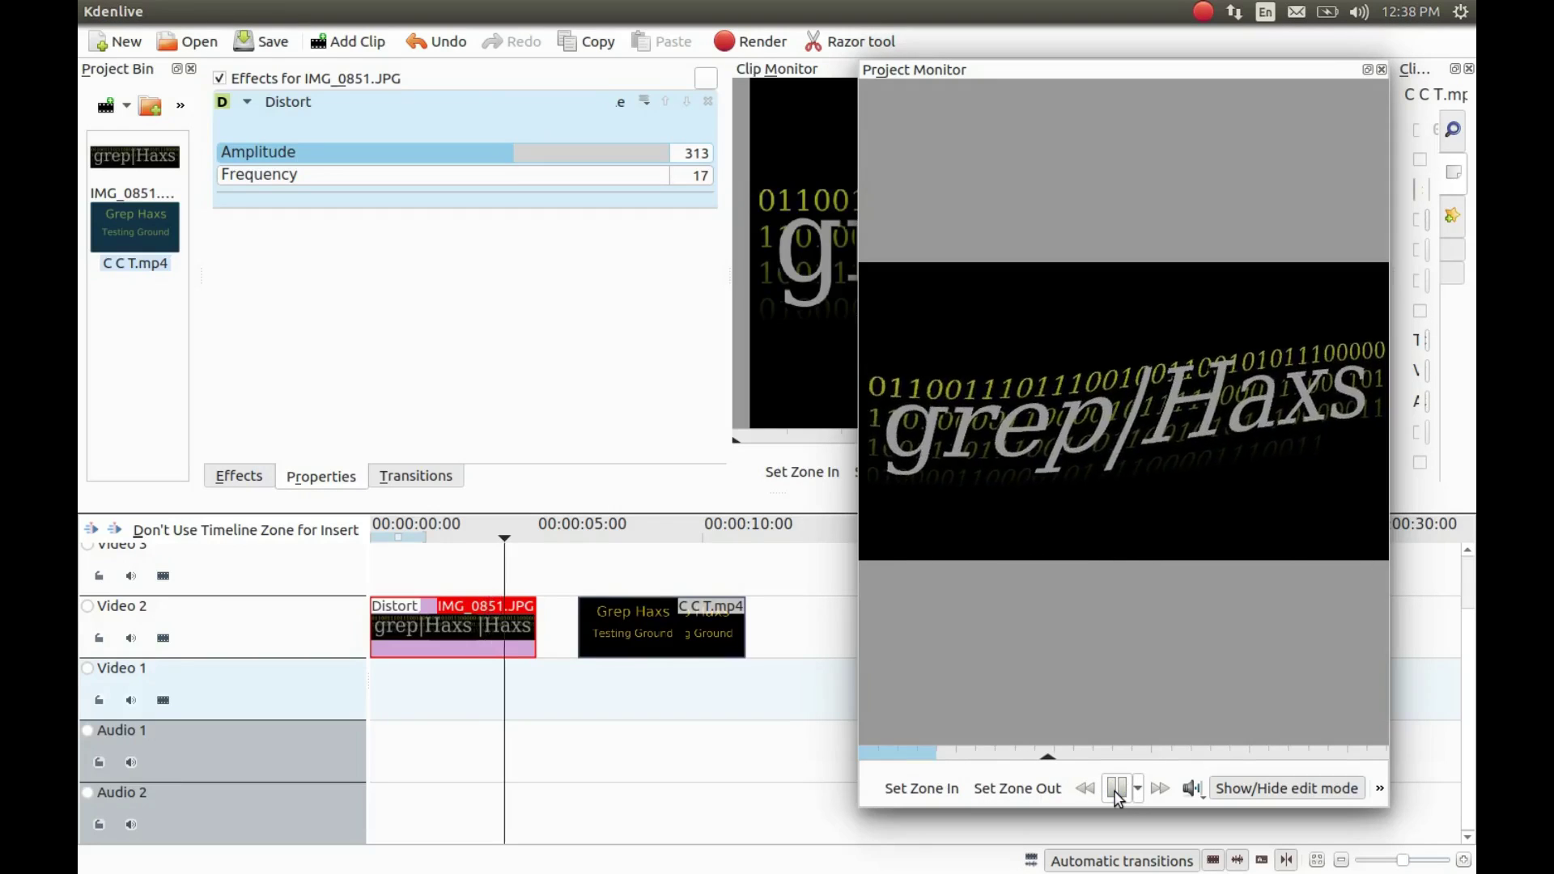
pyautogui.click(1116, 789)
pyautogui.click(680, 255)
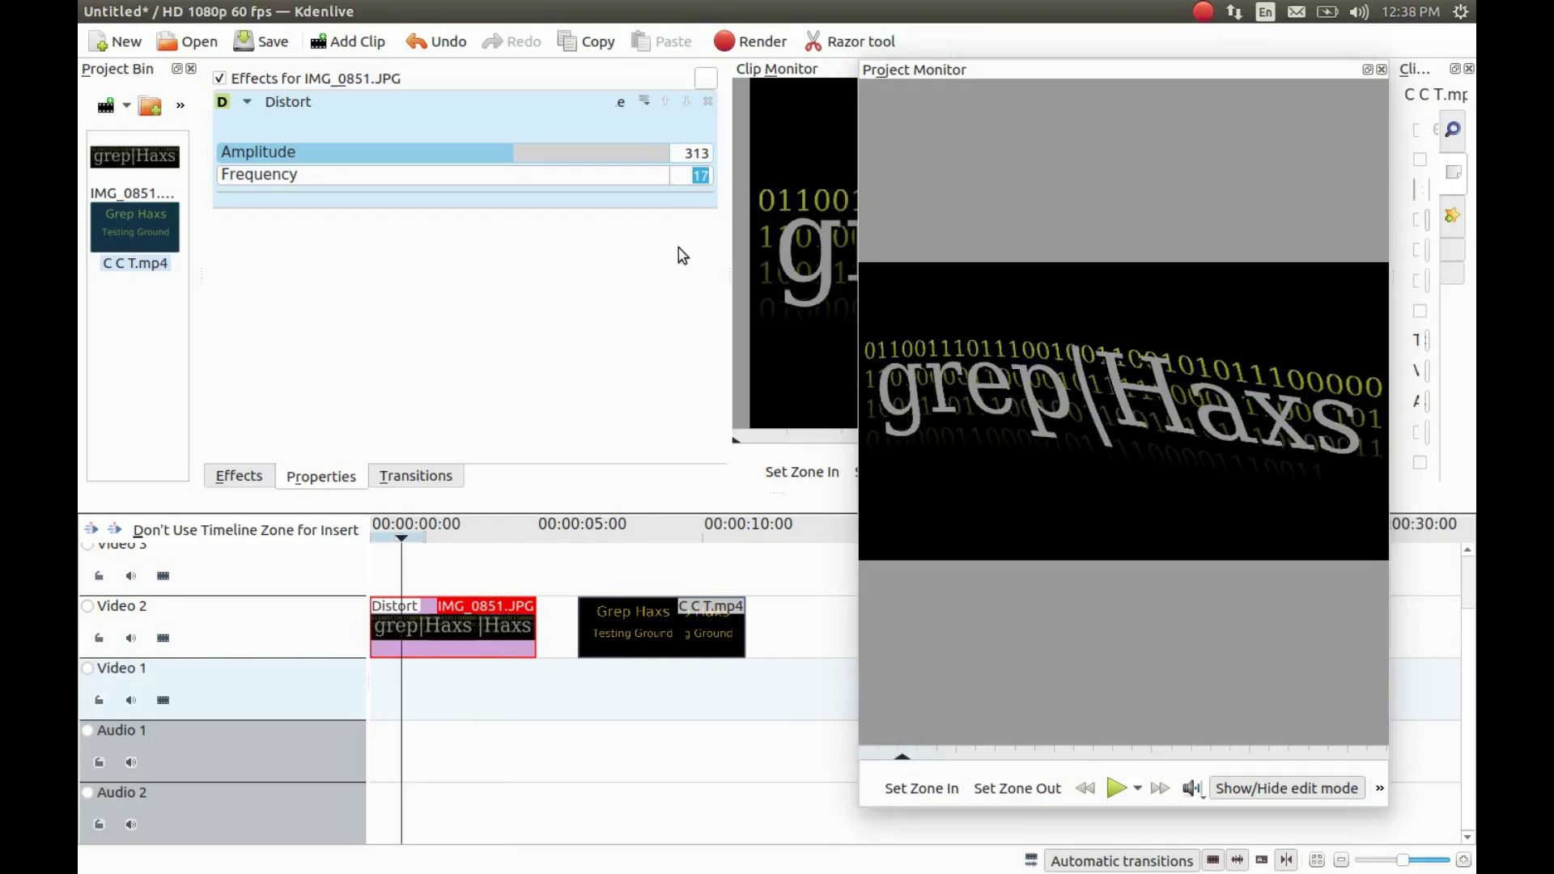
pyautogui.write('84')
pyautogui.click(404, 687)
# Apply the Distort effect to the C C T.mp4 clip.
pyautogui.click(612, 631)
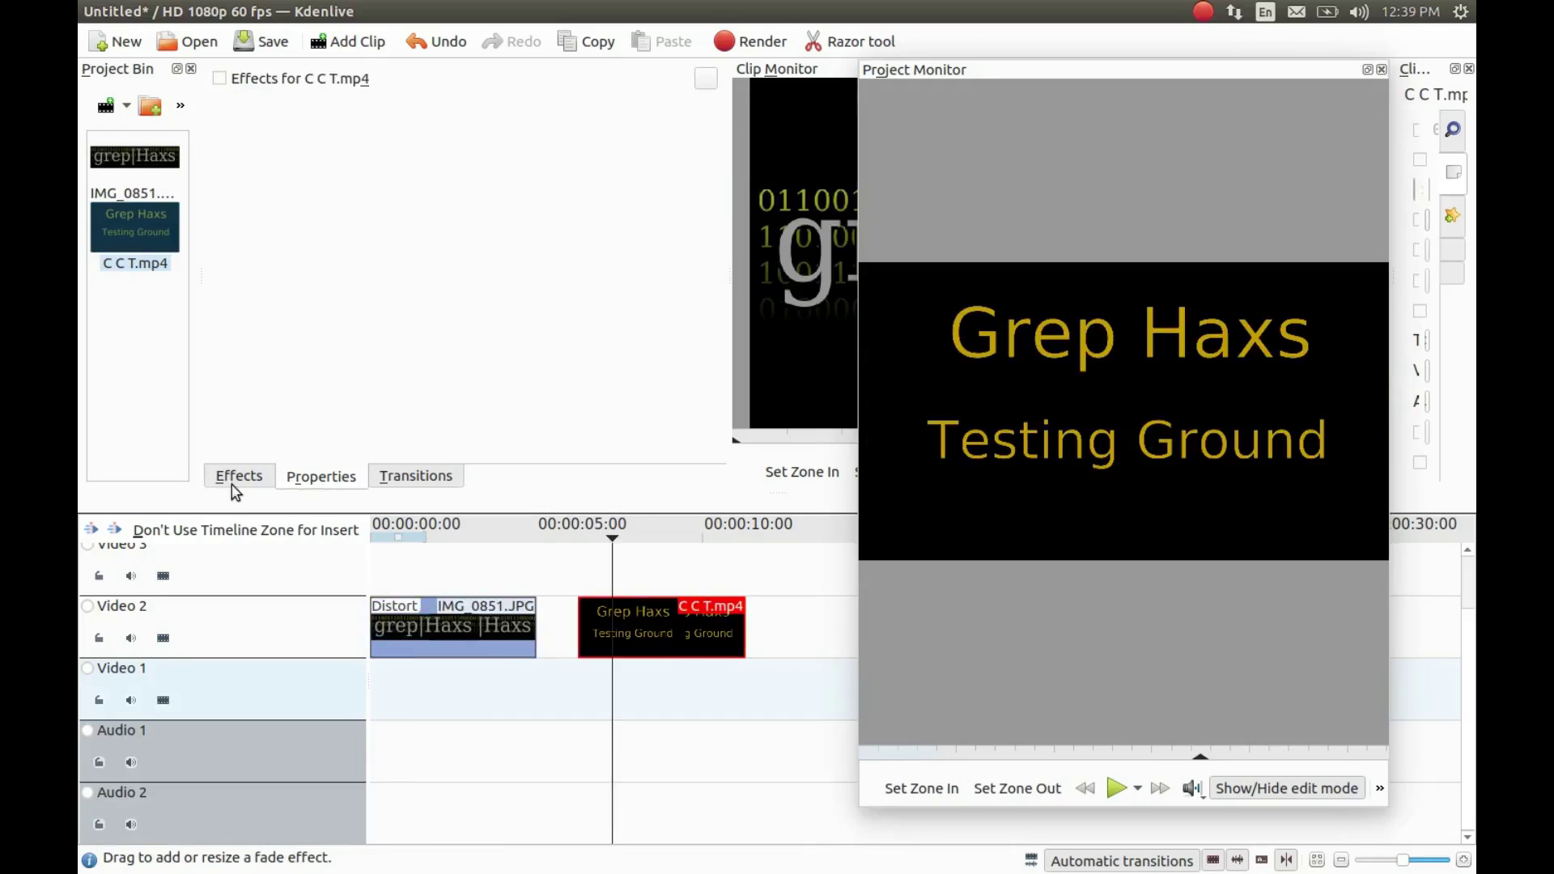
pyautogui.click(239, 476)
pyautogui.moveTo(286, 378); pyautogui.dragTo(638, 632)
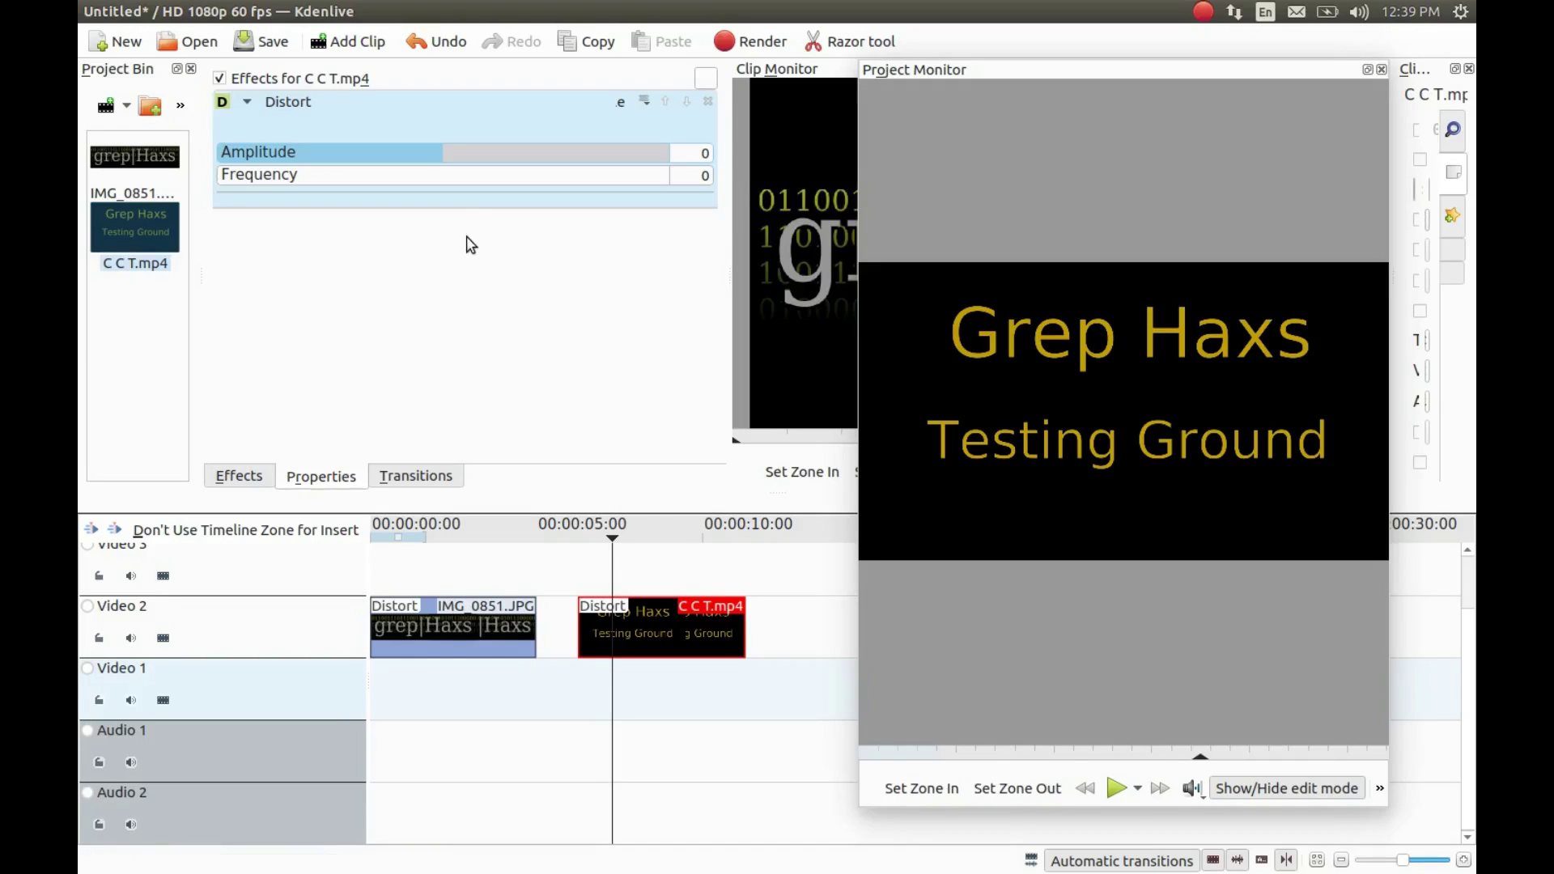
# Set the video's Distort amplitude to 86 and frequency to 94, then play it.
pyautogui.click(463, 186)
pyautogui.click(463, 161)
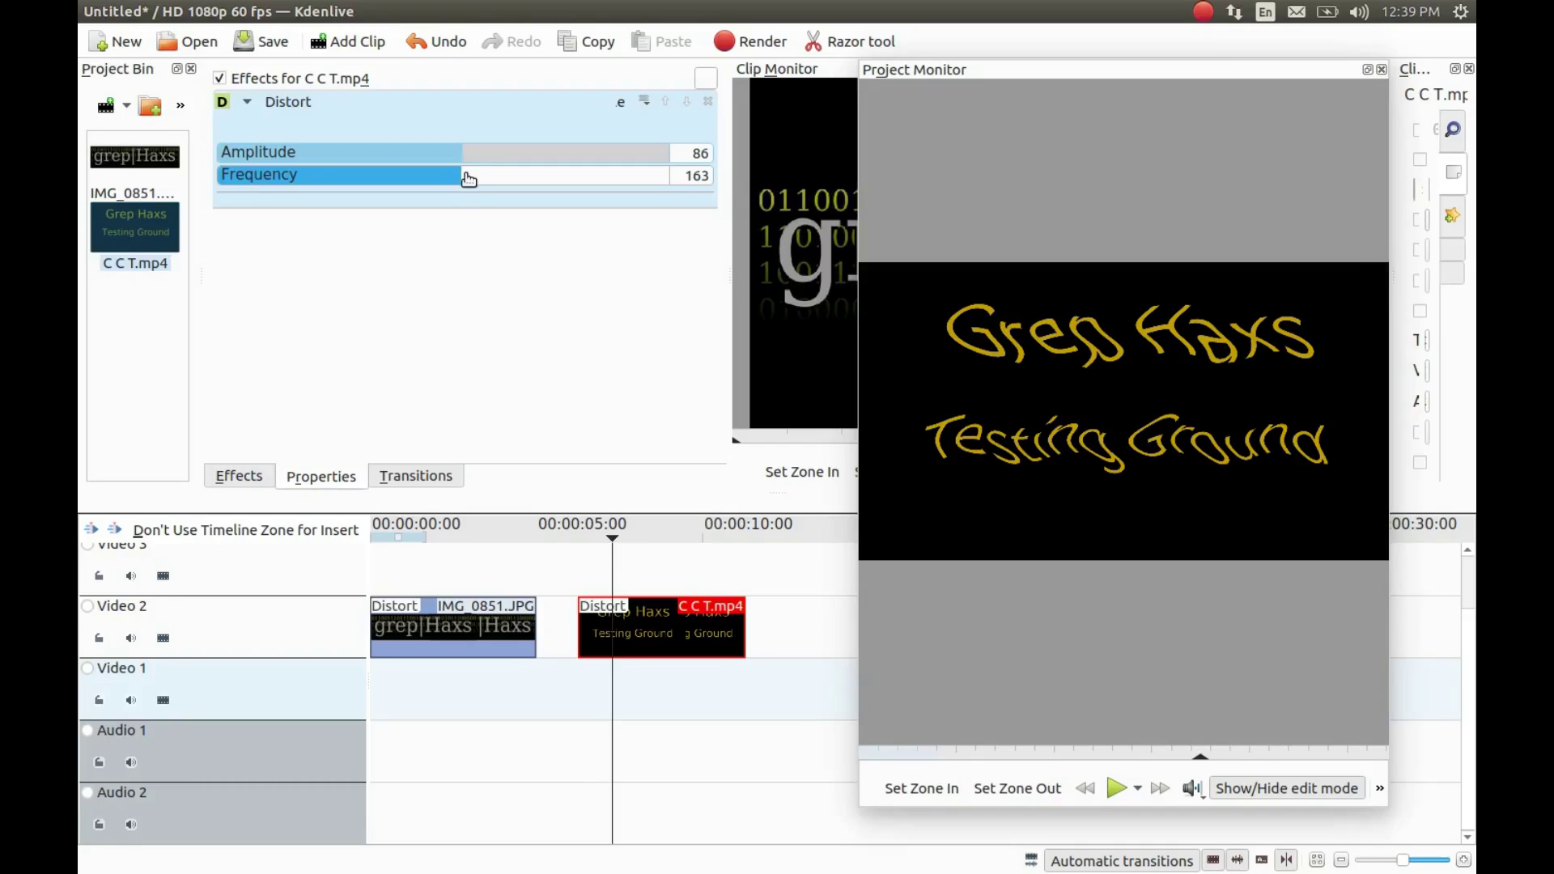
pyautogui.moveTo(469, 179); pyautogui.dragTo(456, 181)
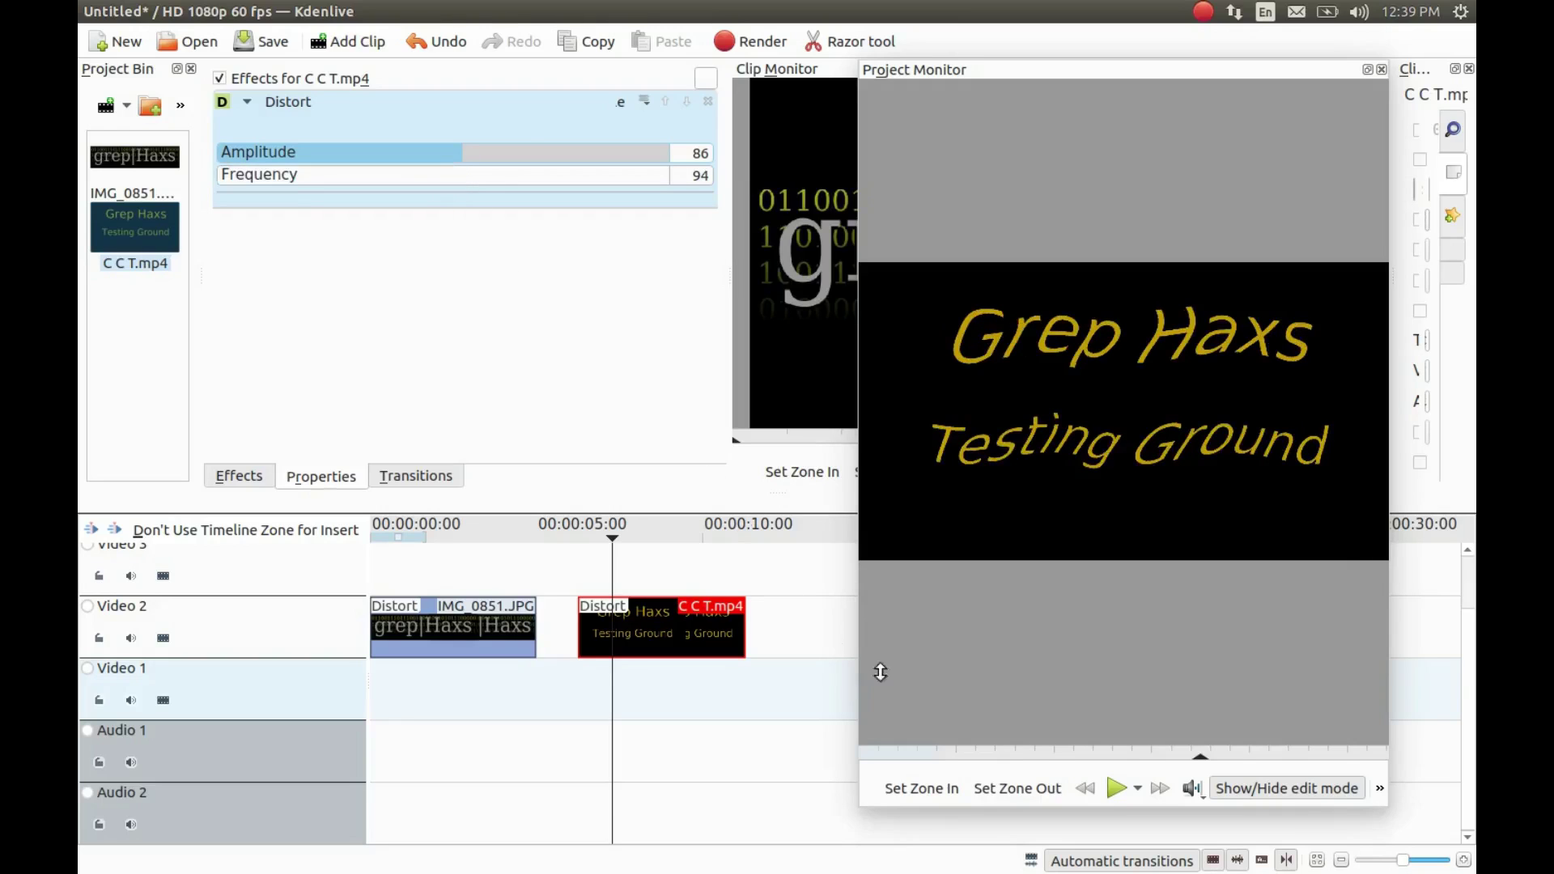
pyautogui.click(1115, 790)
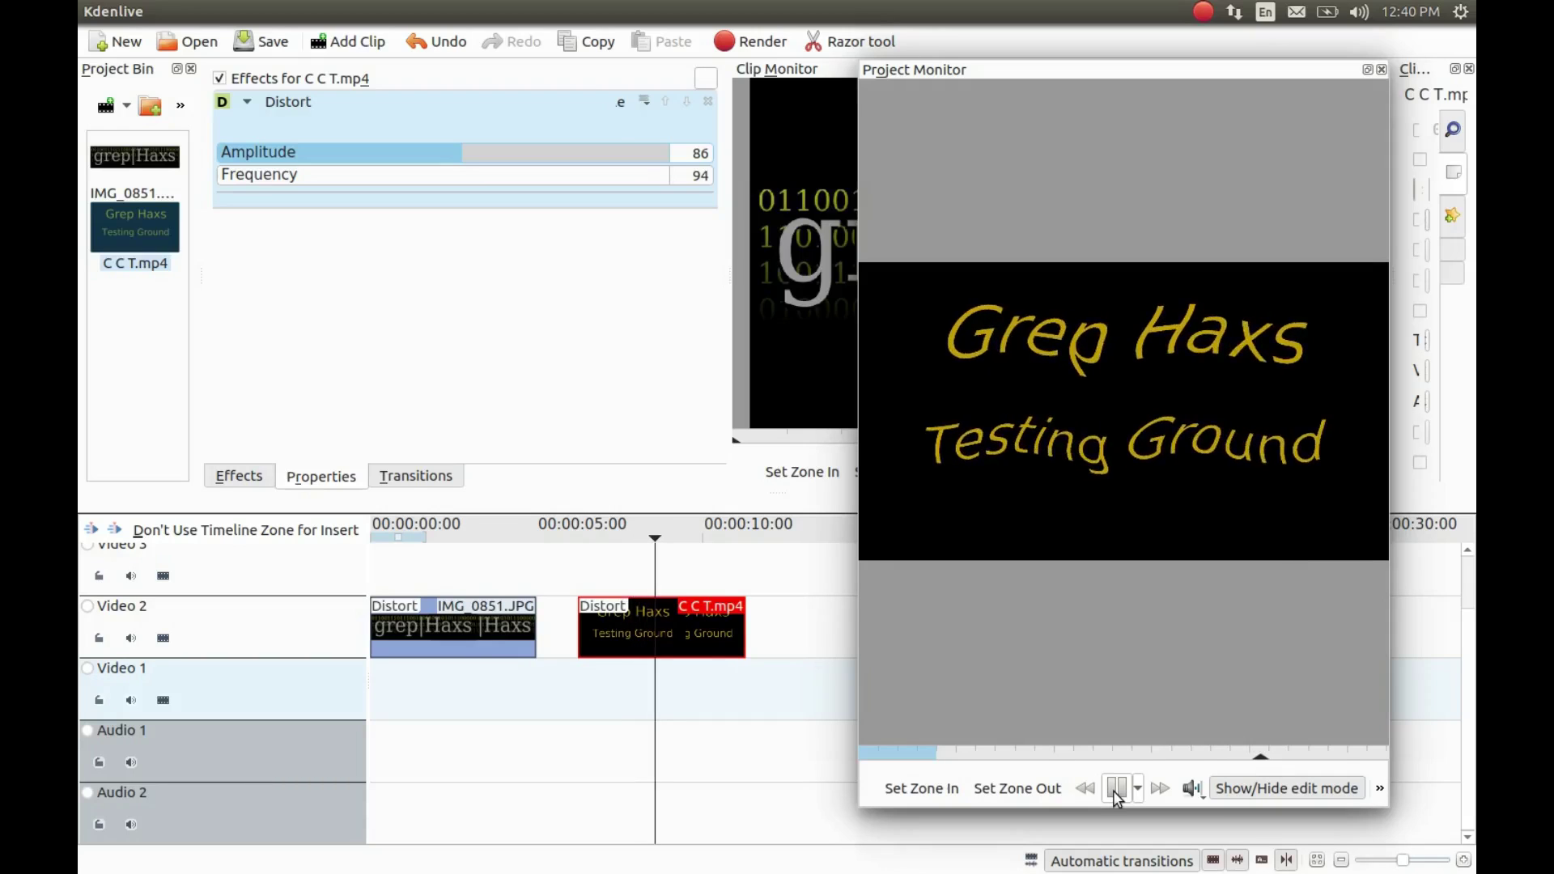
pyautogui.click(1115, 789)
pyautogui.click(607, 687)
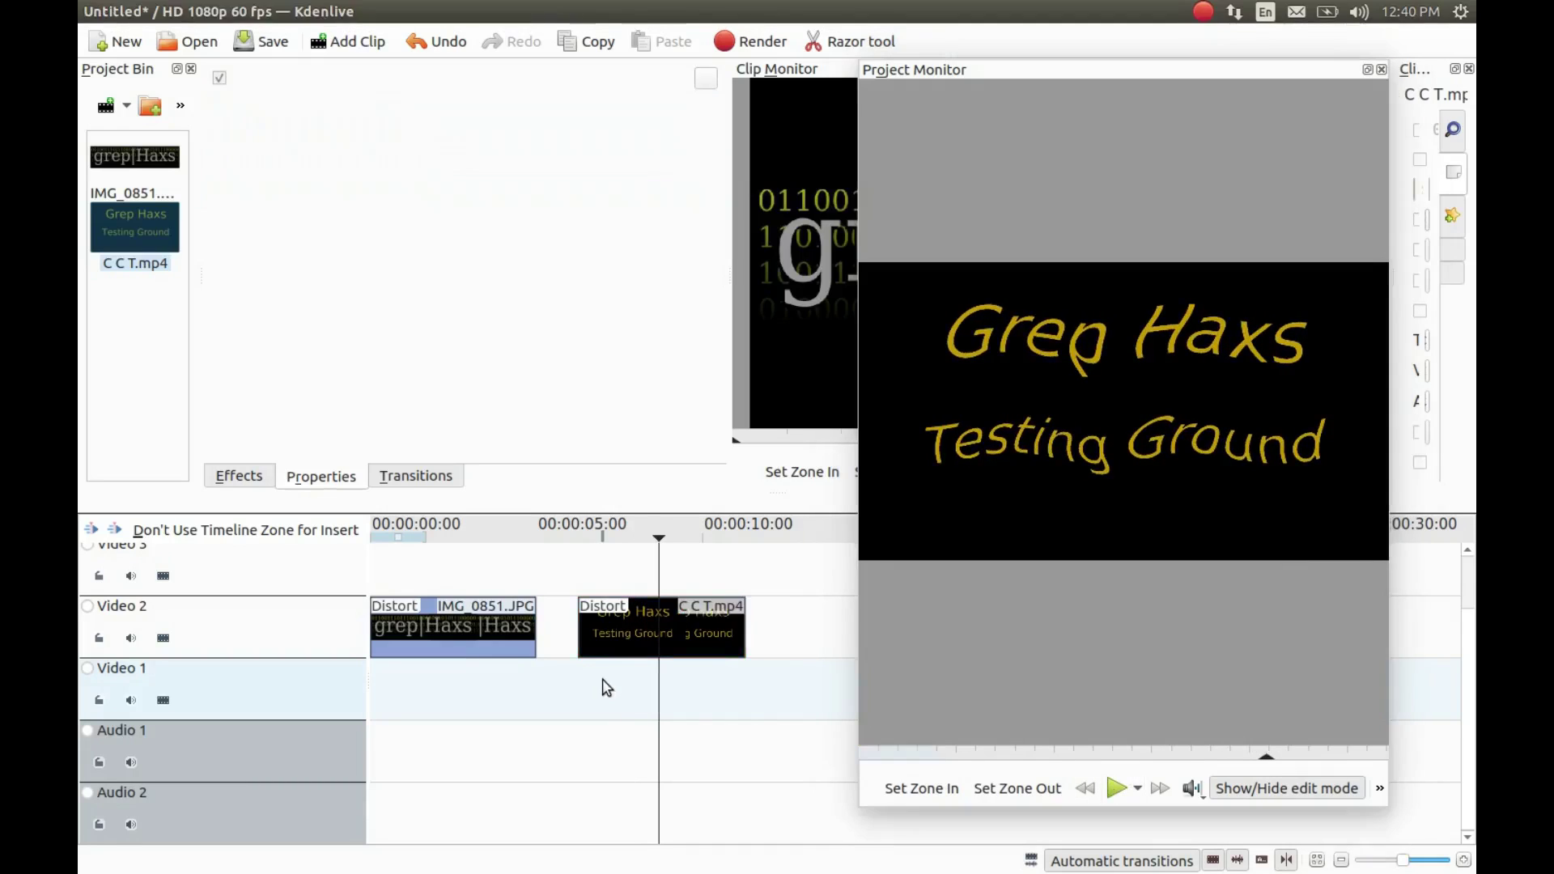
pyautogui.click(602, 687)
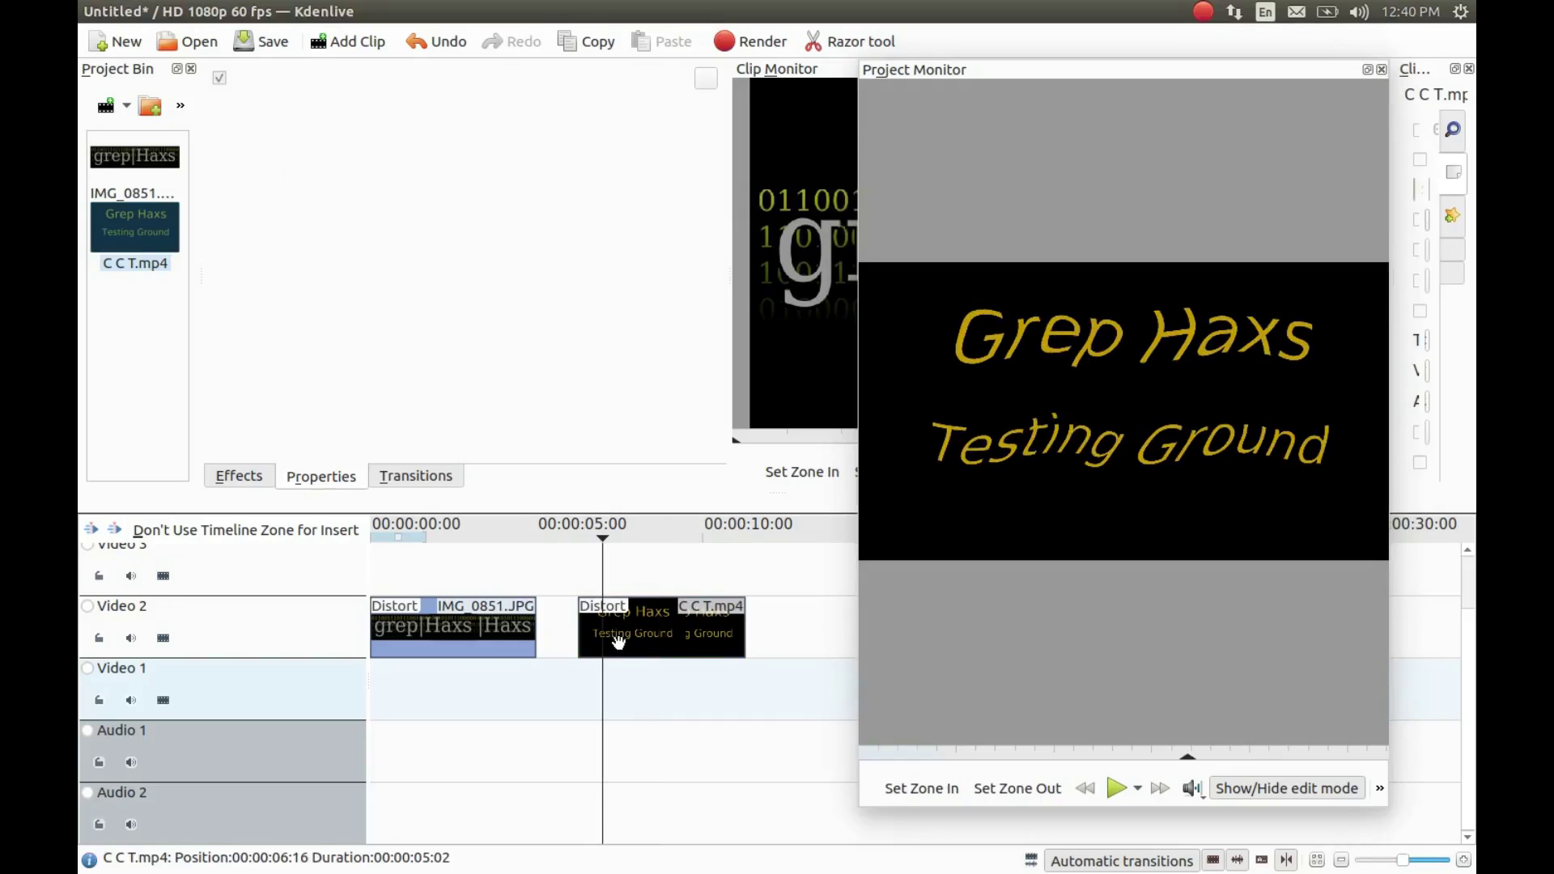
pyautogui.click(620, 653)
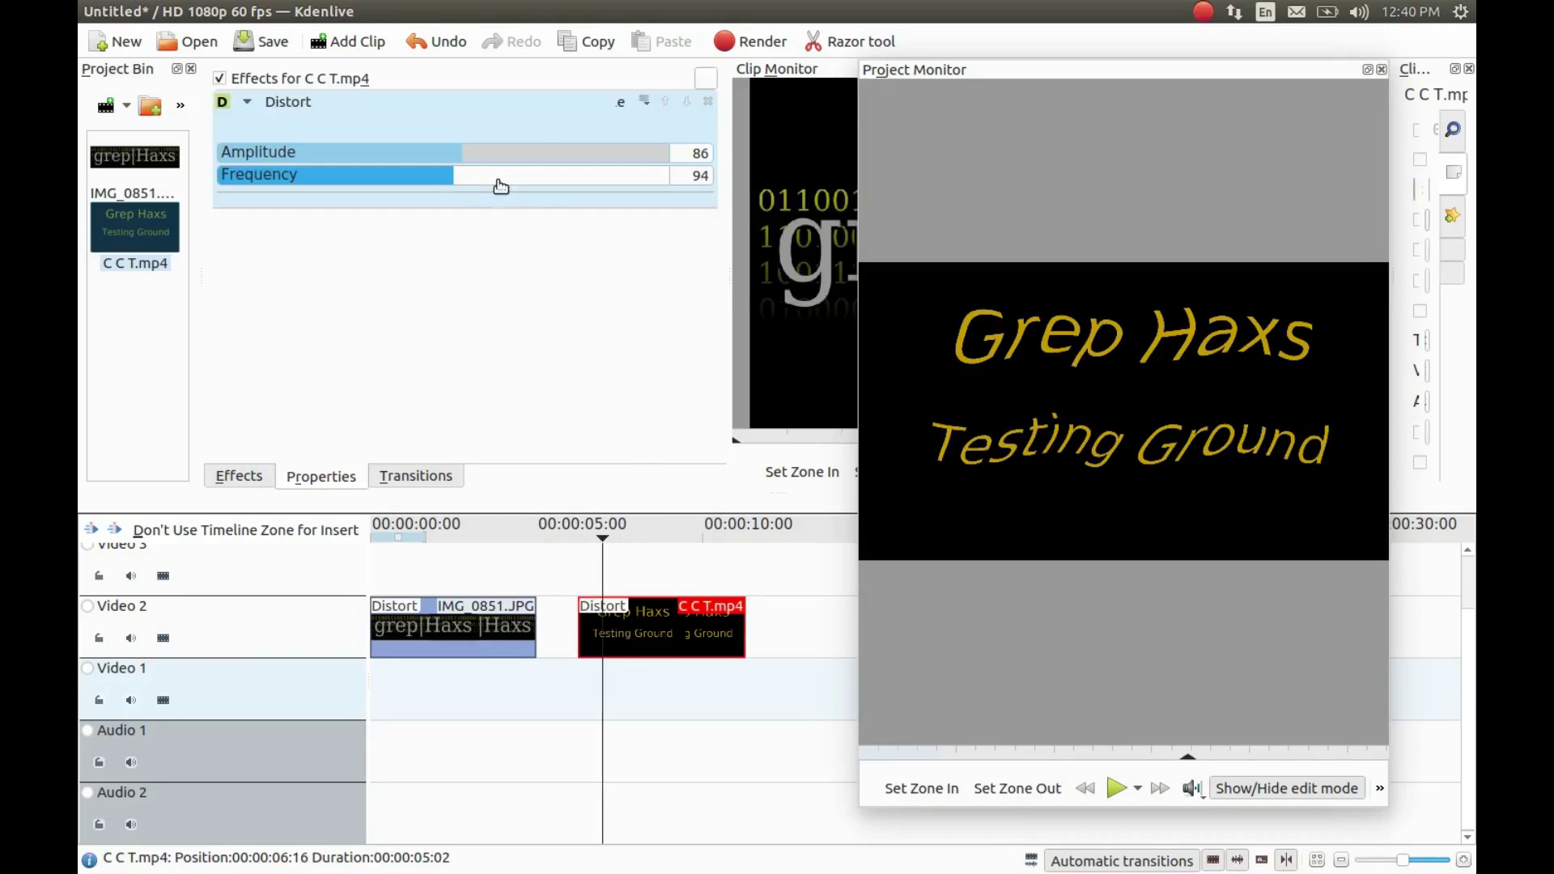